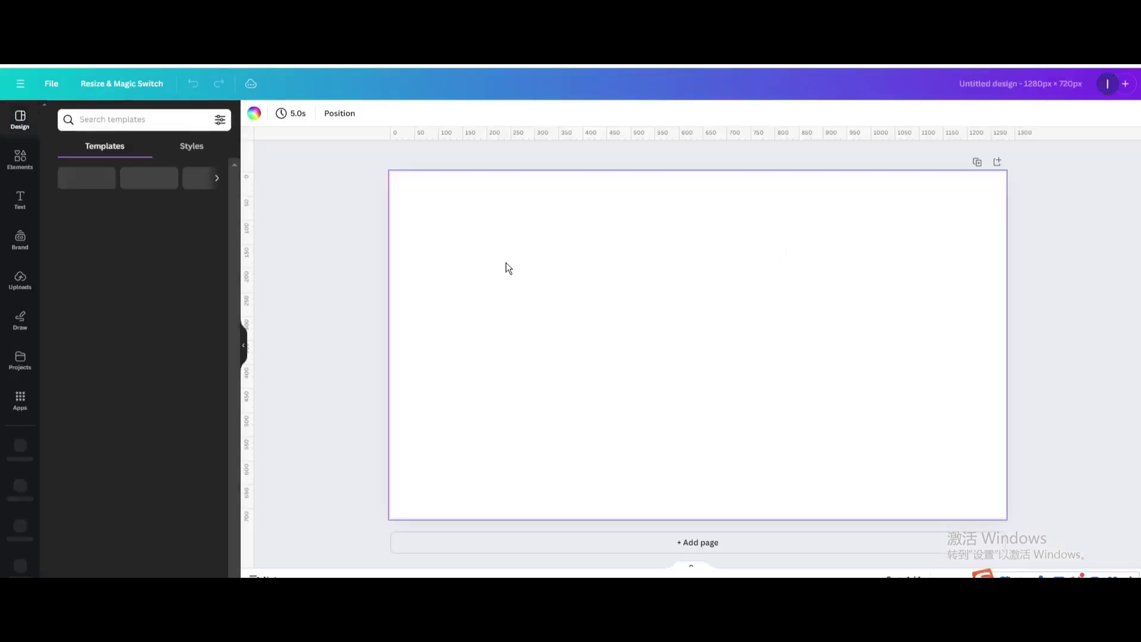
- Add a heading reading 'Sticker' and set its font to Yesteryear
{"action": "left_click", "coordinate": [21, 201]}
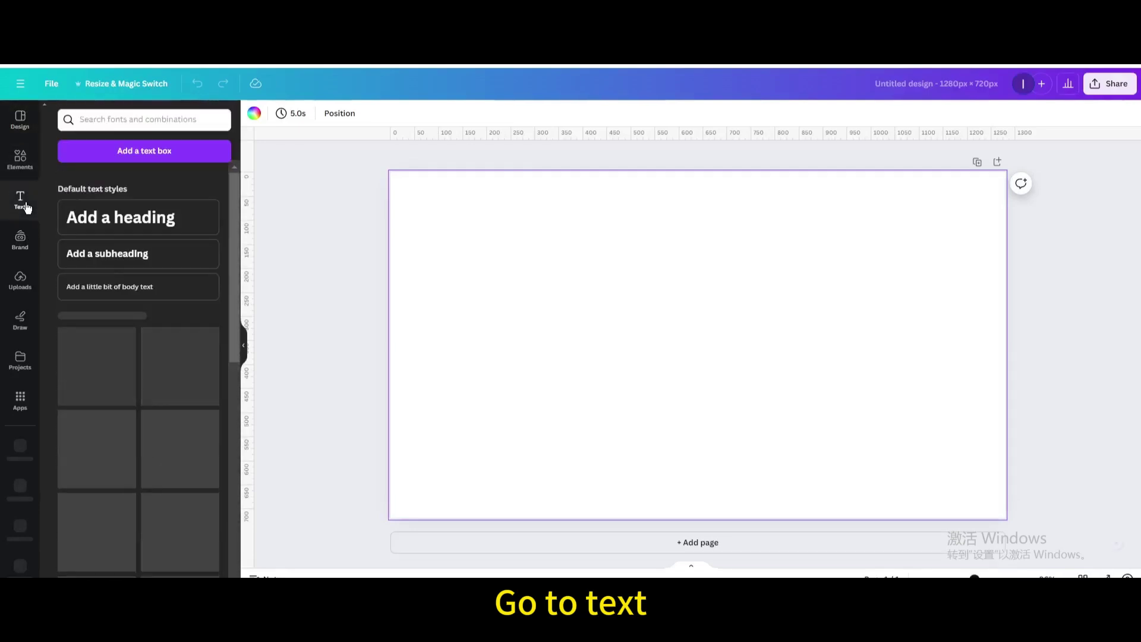
{"action": "left_click", "coordinate": [98, 218]}
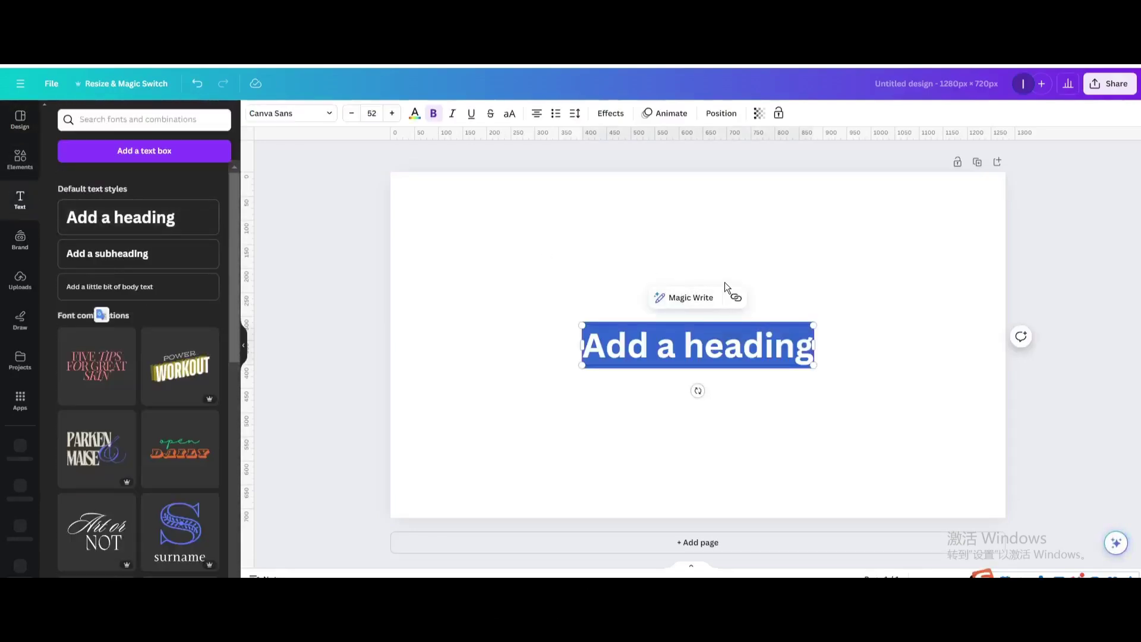
{"action": "type", "text": "Sticker"}
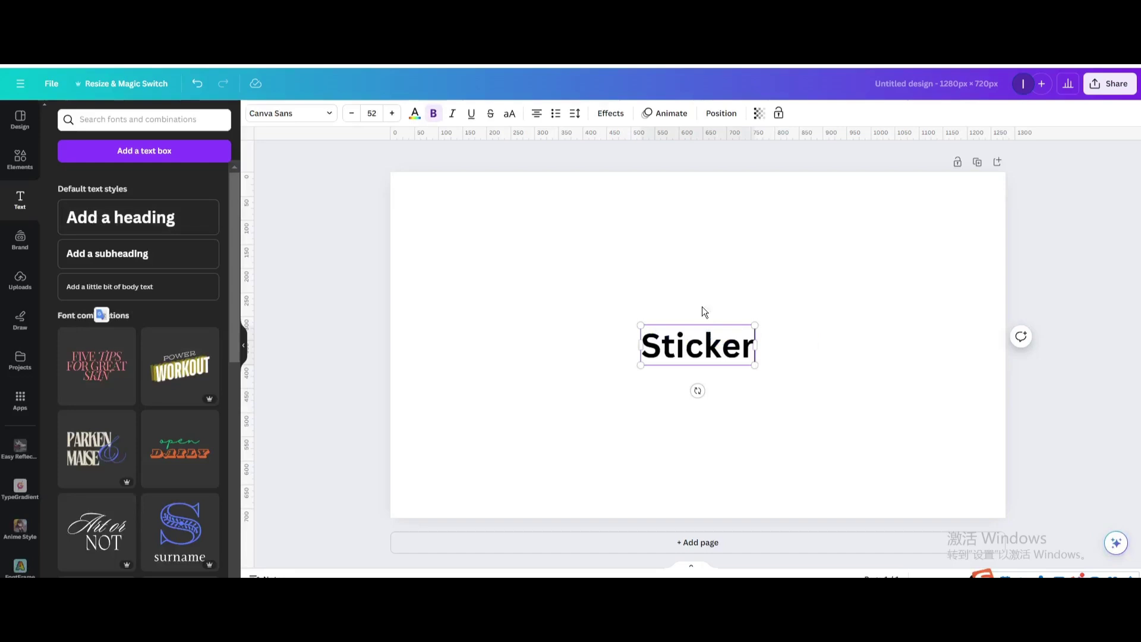
{"action": "left_click", "coordinate": [691, 323]}
{"action": "left_click", "coordinate": [691, 327]}
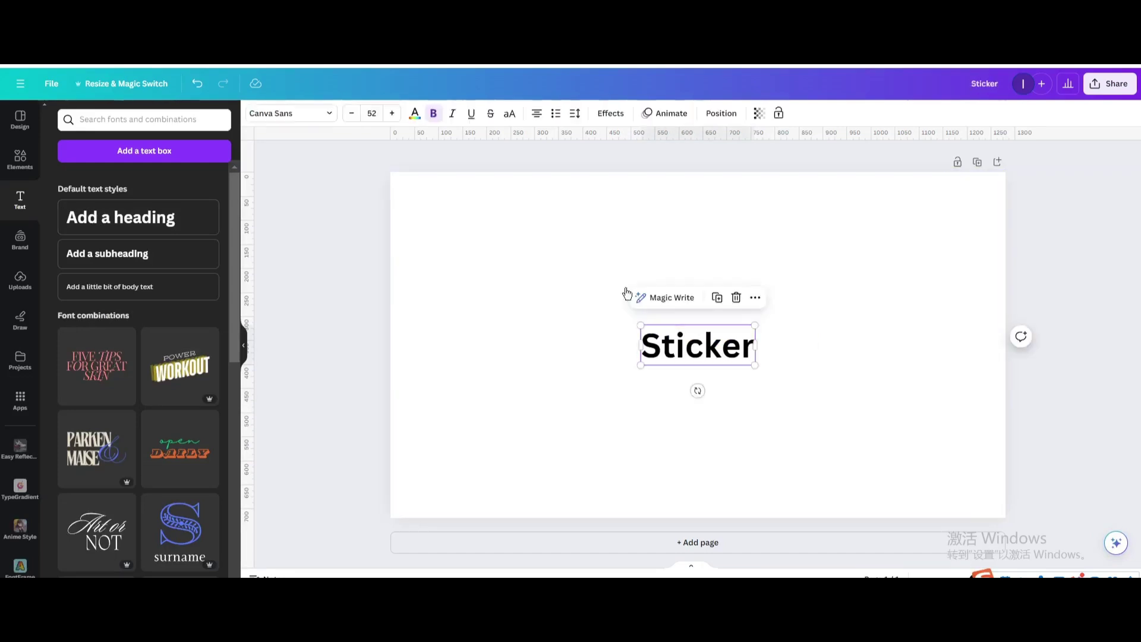
{"action": "left_click", "coordinate": [327, 113]}
{"action": "left_click", "coordinate": [115, 283]}
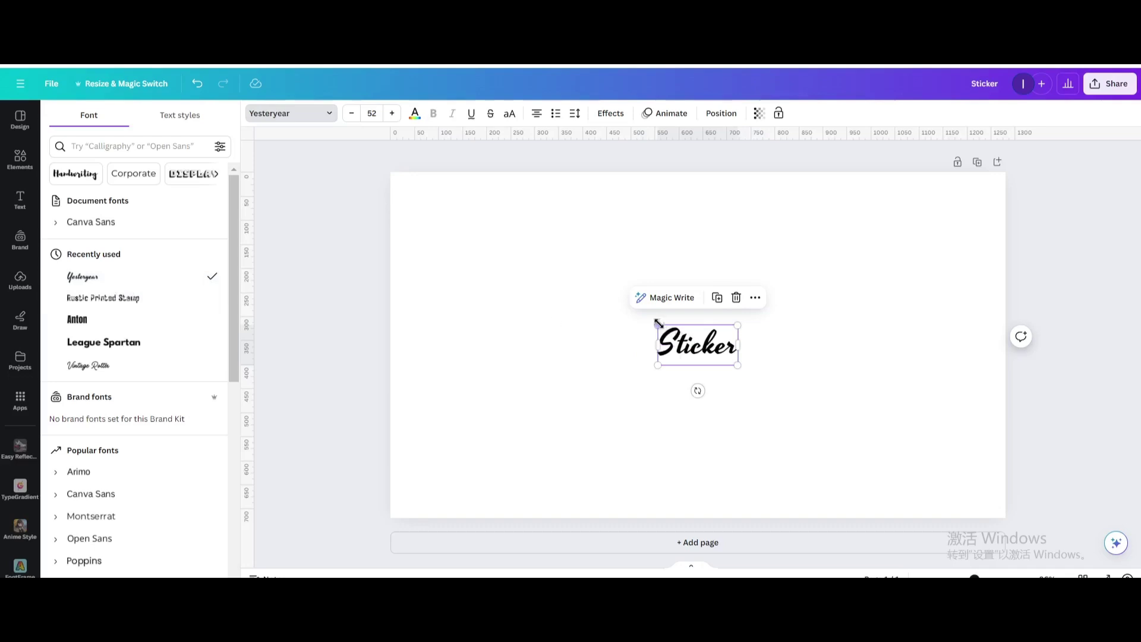
- Enlarge the Sticker text to size 254 and centre it on the page
{"action": "left_click_drag", "start_coordinate": [658, 323], "coordinate": [473, 262]}
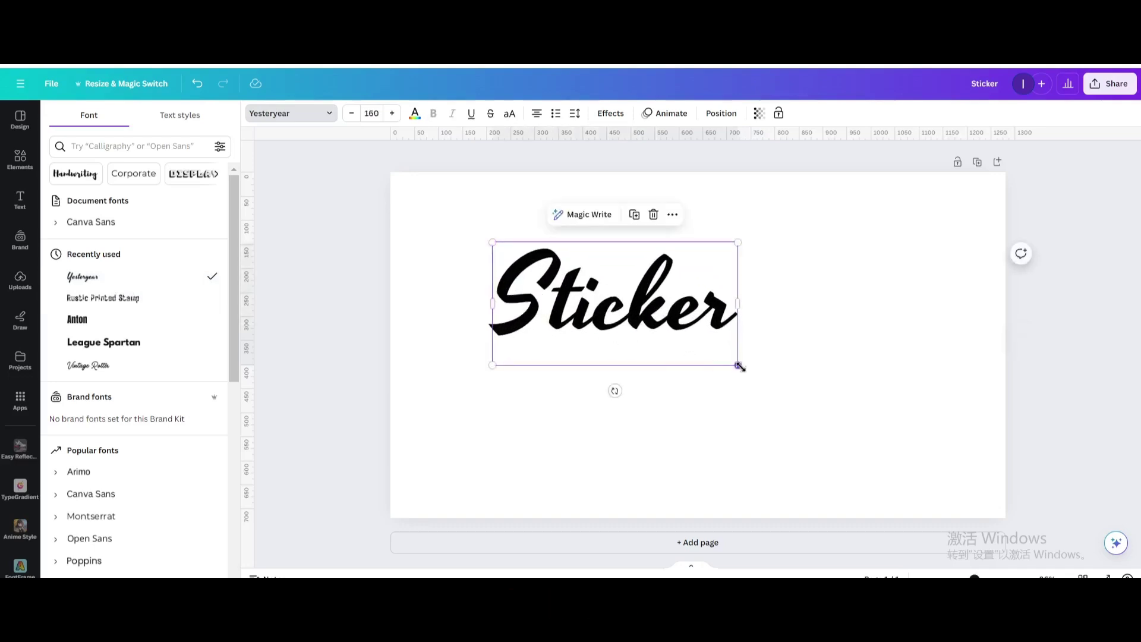
{"action": "left_click_drag", "start_coordinate": [739, 366], "coordinate": [885, 439]}
{"action": "left_click", "coordinate": [772, 459]}
{"action": "left_click_drag", "start_coordinate": [660, 352], "coordinate": [671, 357]}
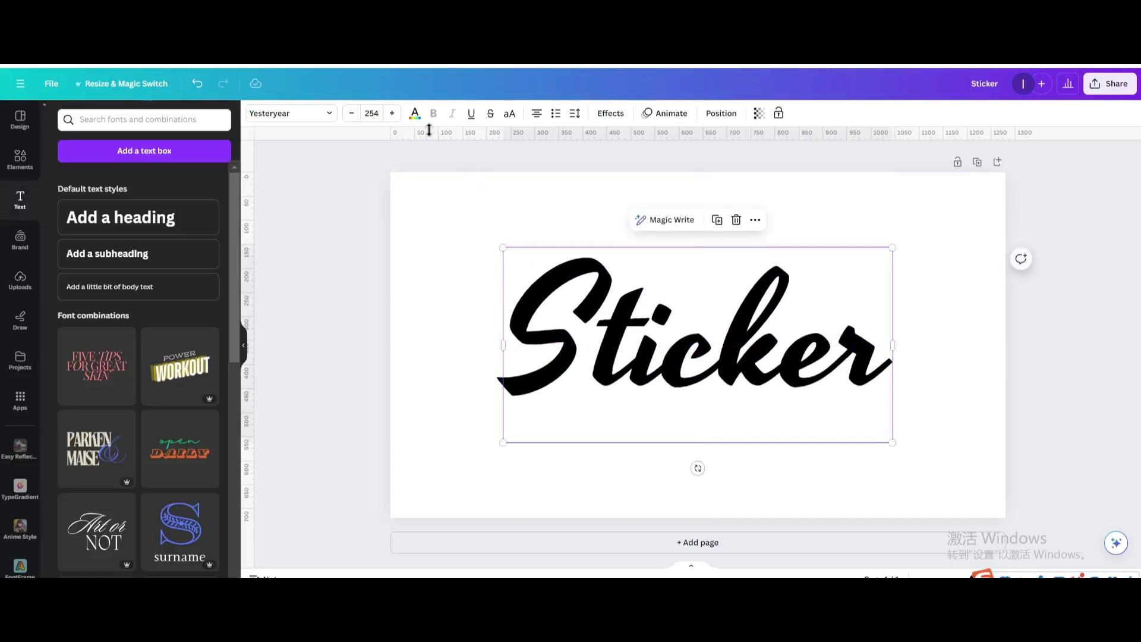
- Make the Sticker text turquoise and apply a Shadow effect
{"action": "left_click", "coordinate": [415, 113]}
{"action": "left_click", "coordinate": [119, 379]}
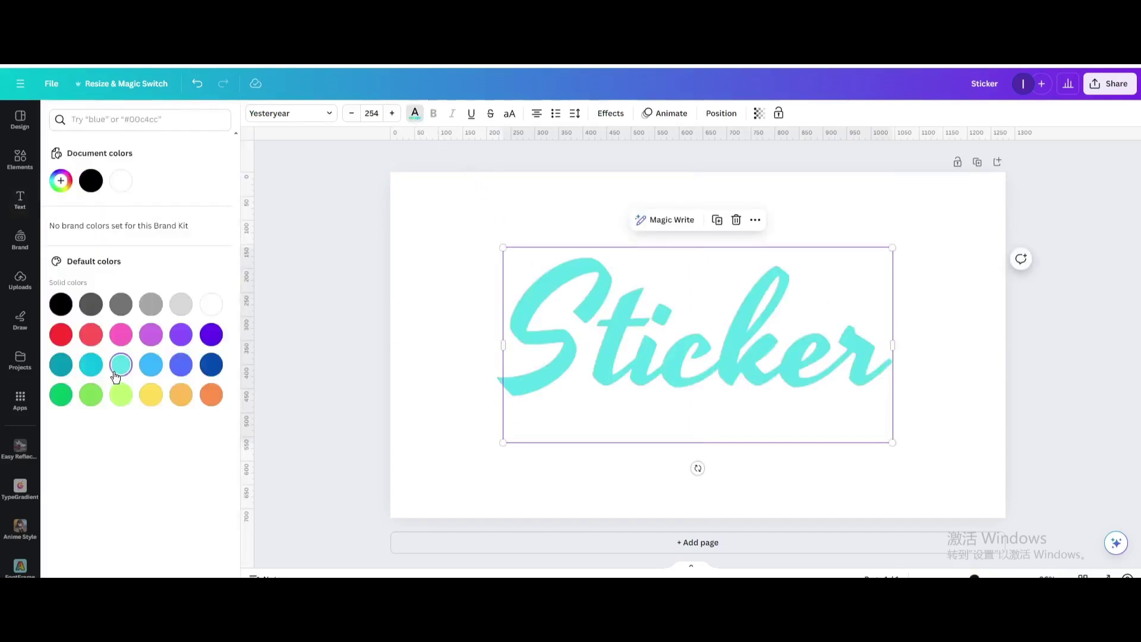
{"action": "left_click", "coordinate": [603, 113]}
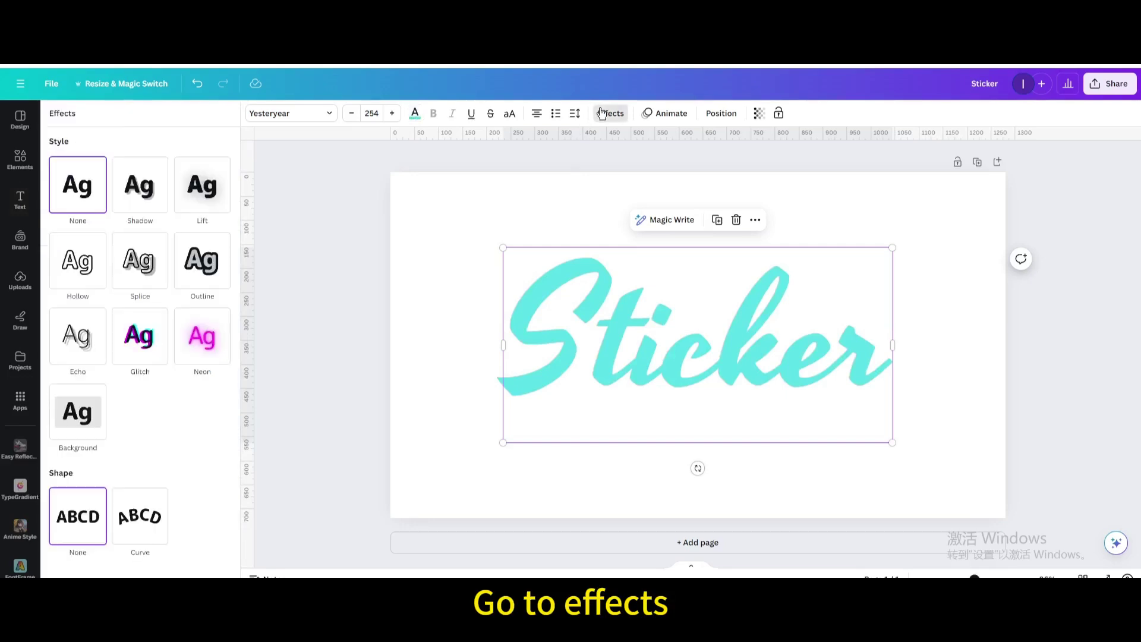
{"action": "left_click", "coordinate": [139, 185]}
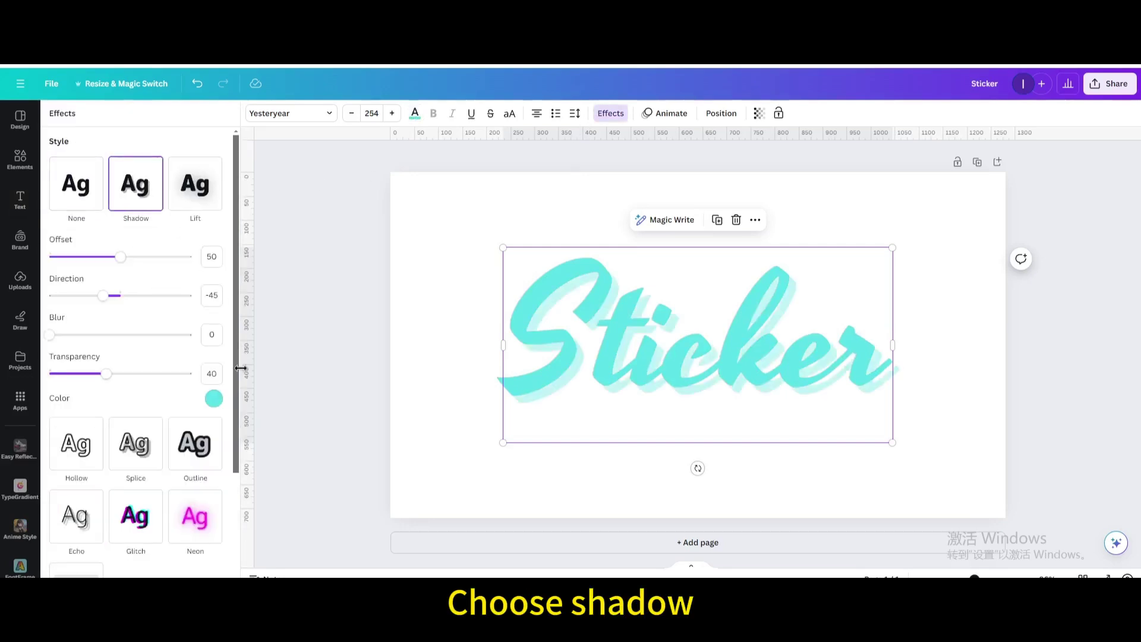
- Set the shadow to black with offset 26 and transparency 66
{"action": "left_click", "coordinate": [214, 399]}
{"action": "left_click", "coordinate": [60, 343]}
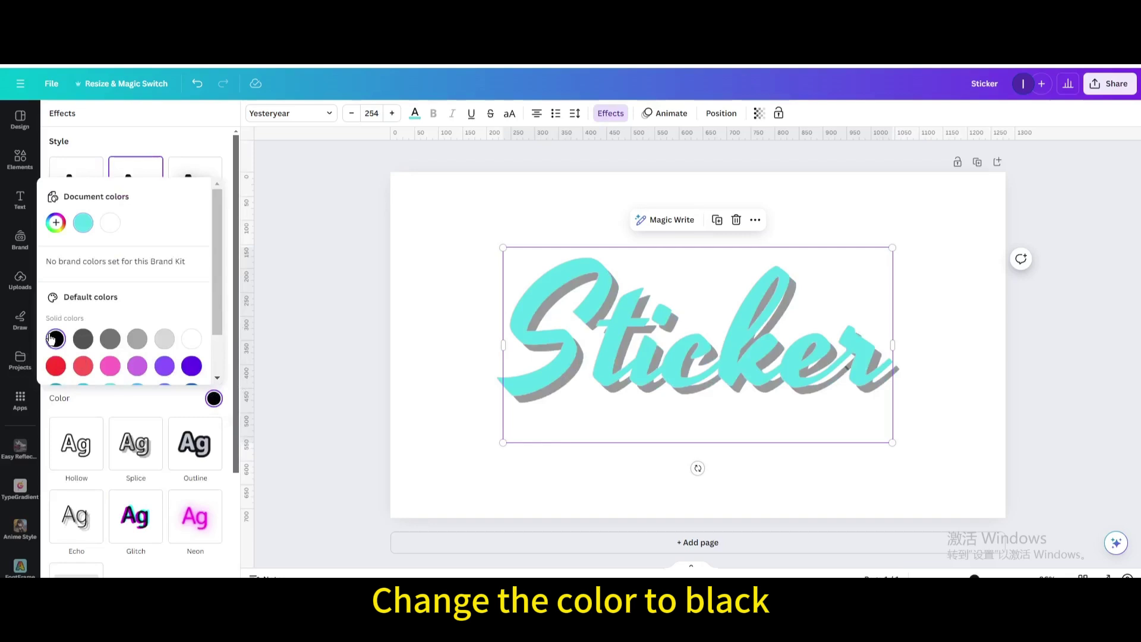
{"action": "left_click", "coordinate": [106, 402]}
{"action": "left_click_drag", "start_coordinate": [121, 266], "coordinate": [88, 265]}
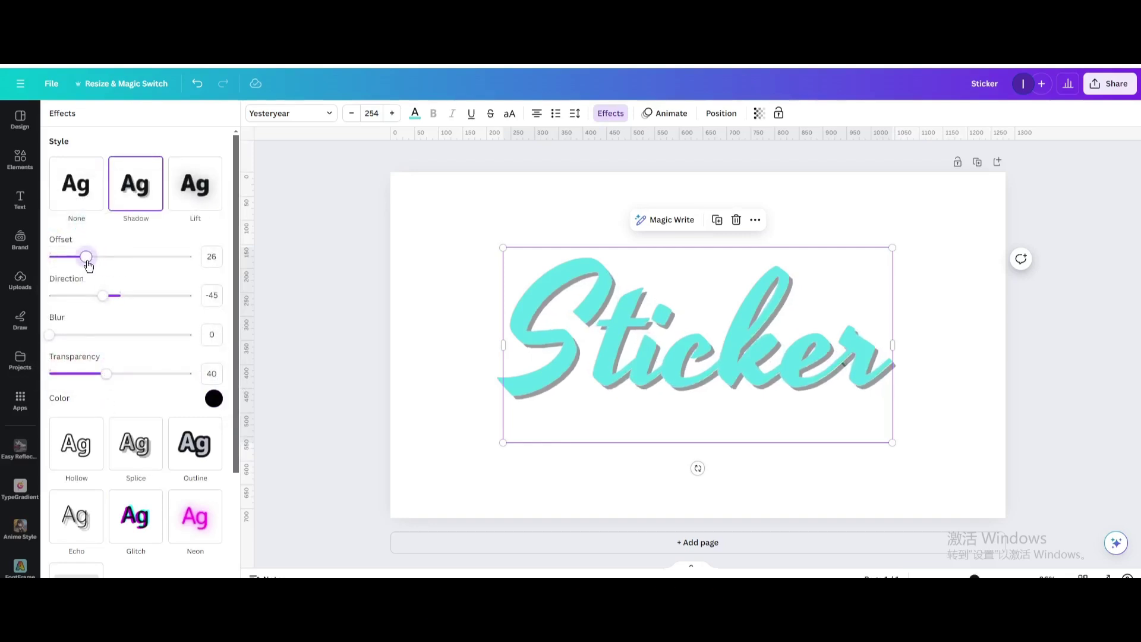
{"action": "left_click_drag", "start_coordinate": [106, 375], "coordinate": [140, 379]}
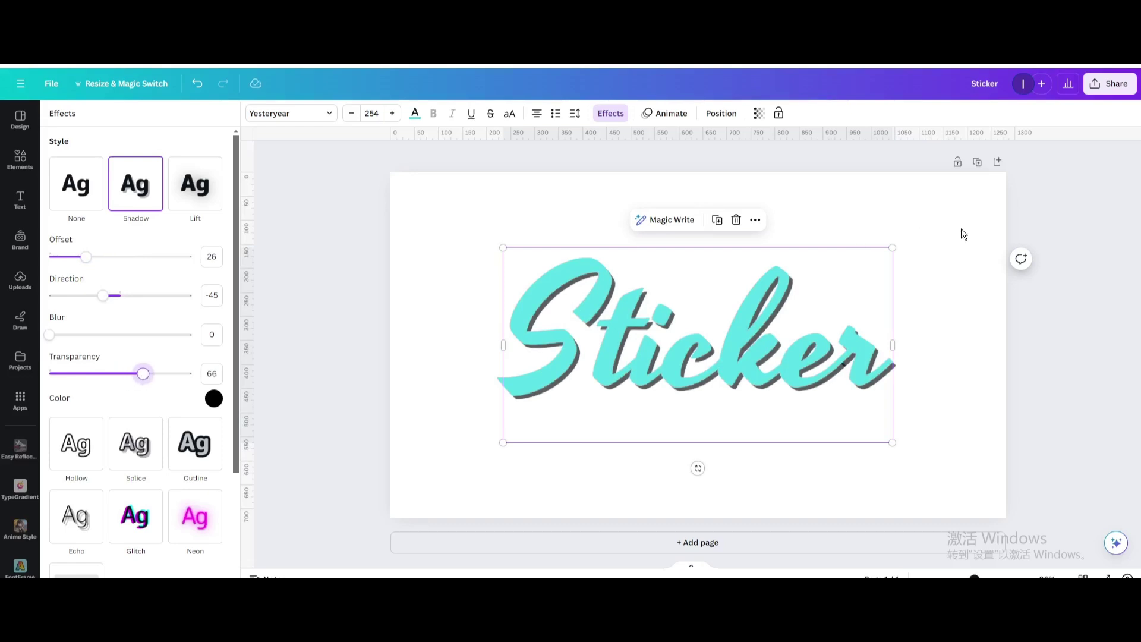
- Duplicate the Sticker text and move the copy to the bottom of the page
{"action": "left_click", "coordinate": [717, 221]}
{"action": "left_click_drag", "start_coordinate": [697, 312], "coordinate": [703, 441]}
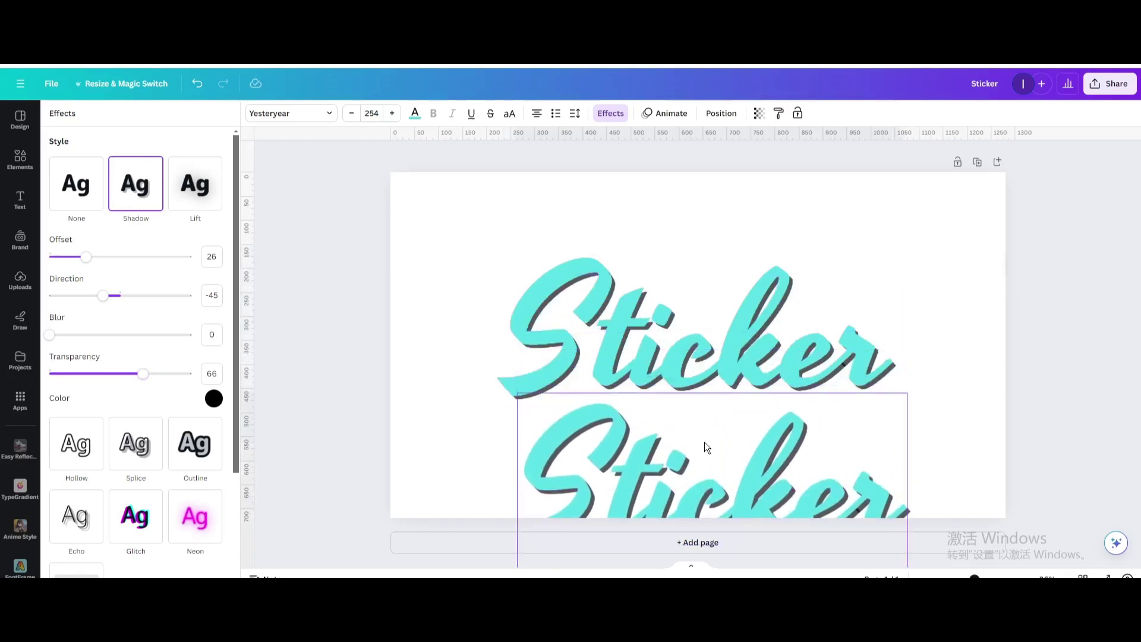
{"action": "left_click", "coordinate": [661, 334]}
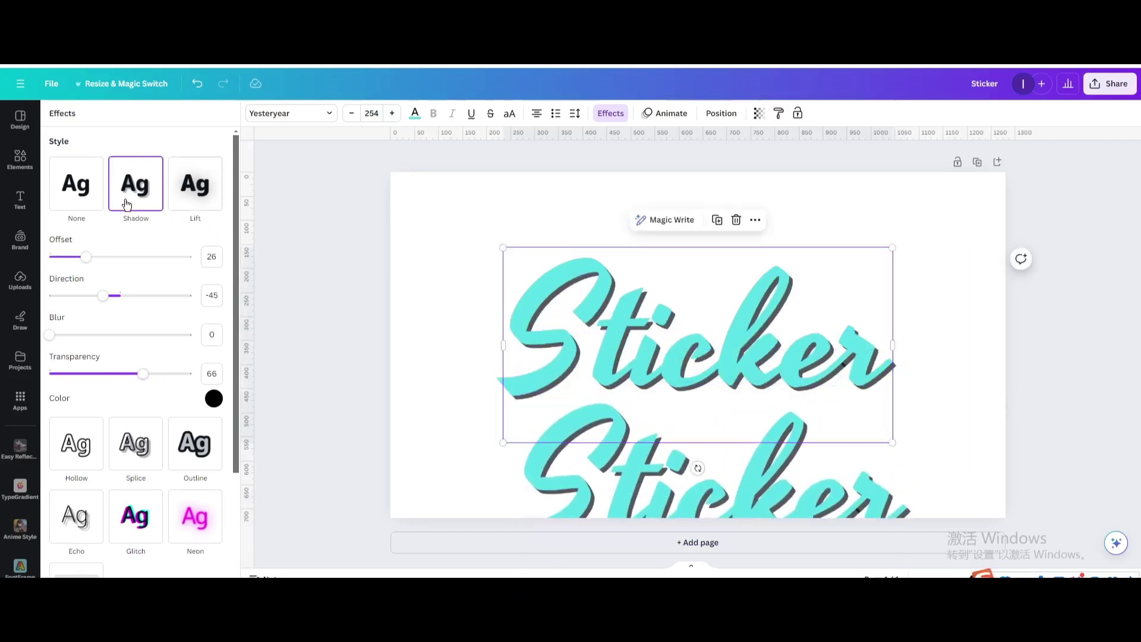
- Give the upper text a pink outline at thickness 133 and move the shadowed copy over it
{"action": "left_click", "coordinate": [77, 197]}
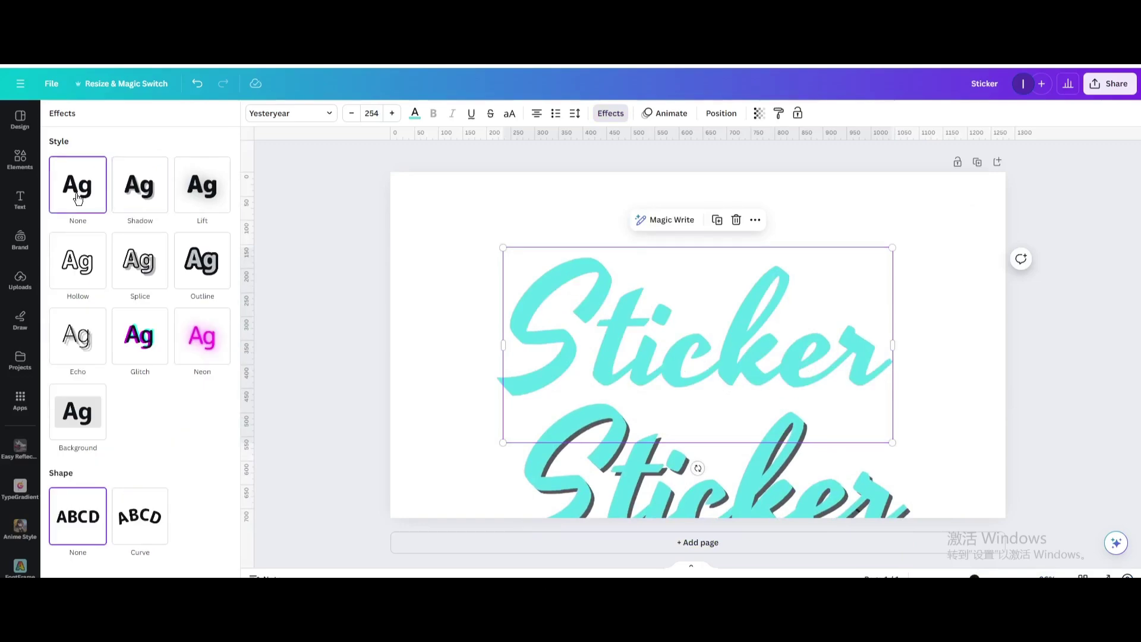
{"action": "left_click", "coordinate": [202, 271]}
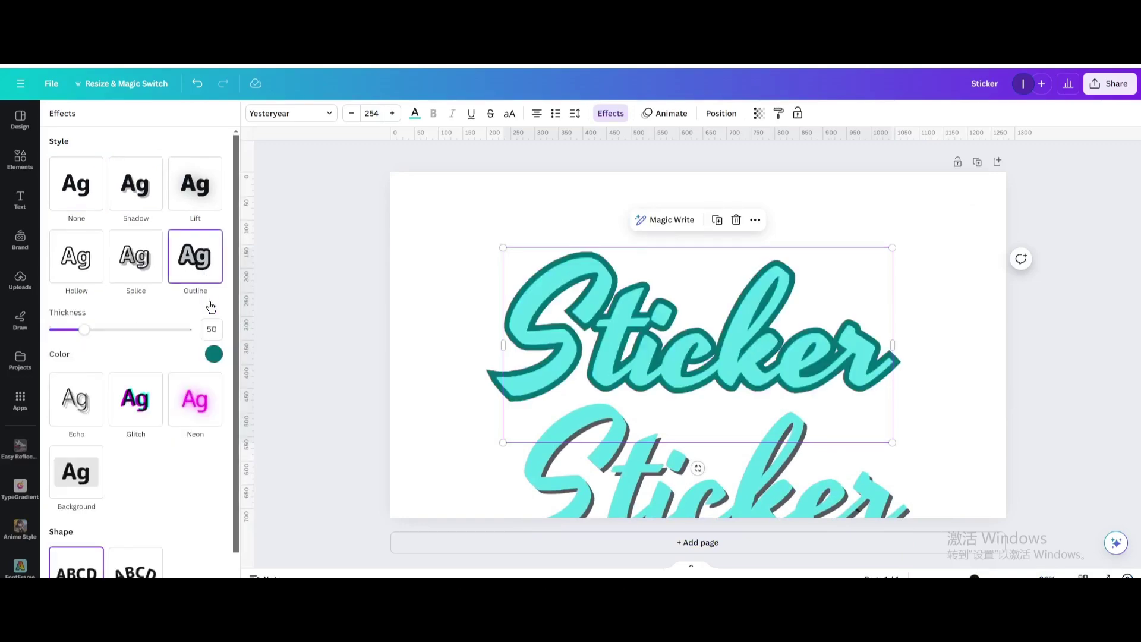
{"action": "left_click", "coordinate": [214, 354]}
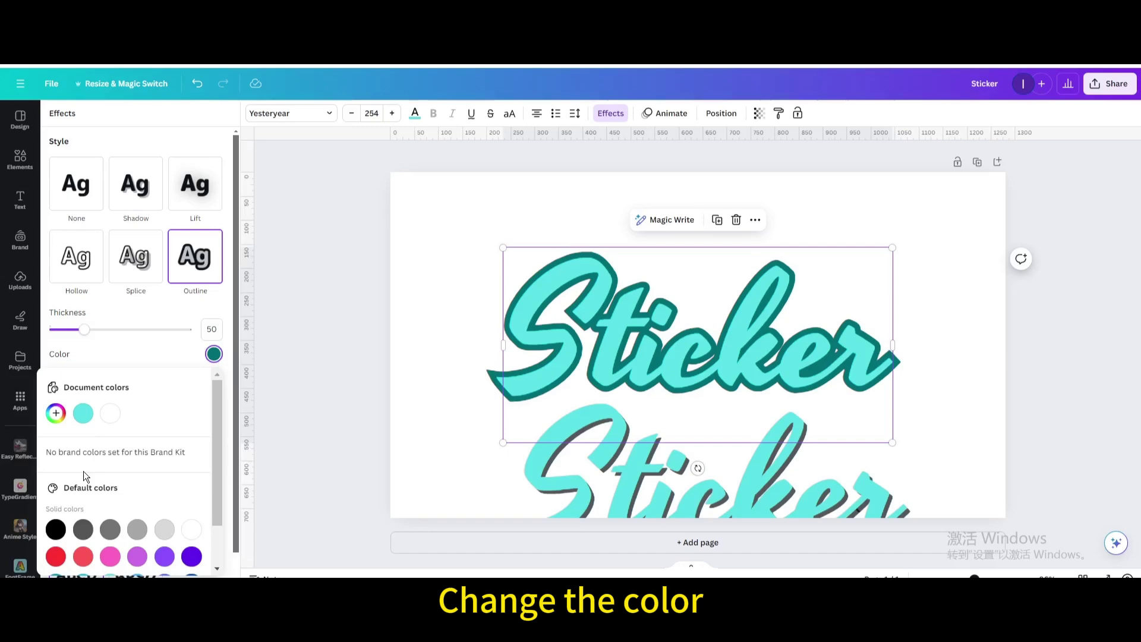
{"action": "scroll", "coordinate": [83, 472], "scroll_direction": "down", "scroll_amount": 1}
{"action": "left_click", "coordinate": [109, 504]}
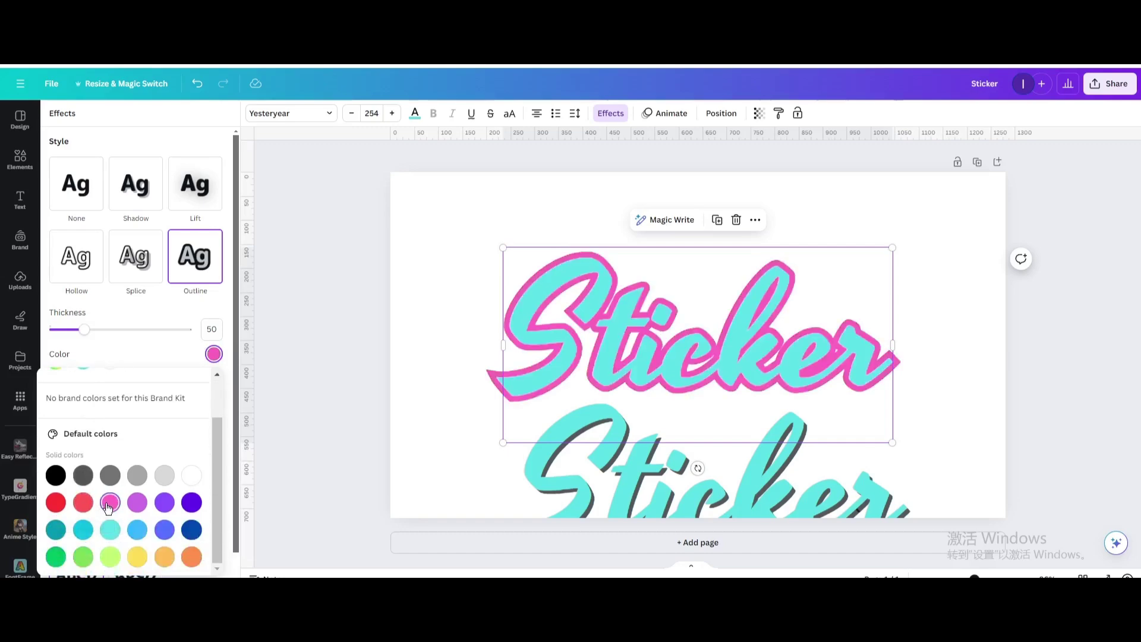
{"action": "left_click_drag", "start_coordinate": [92, 337], "coordinate": [146, 340]}
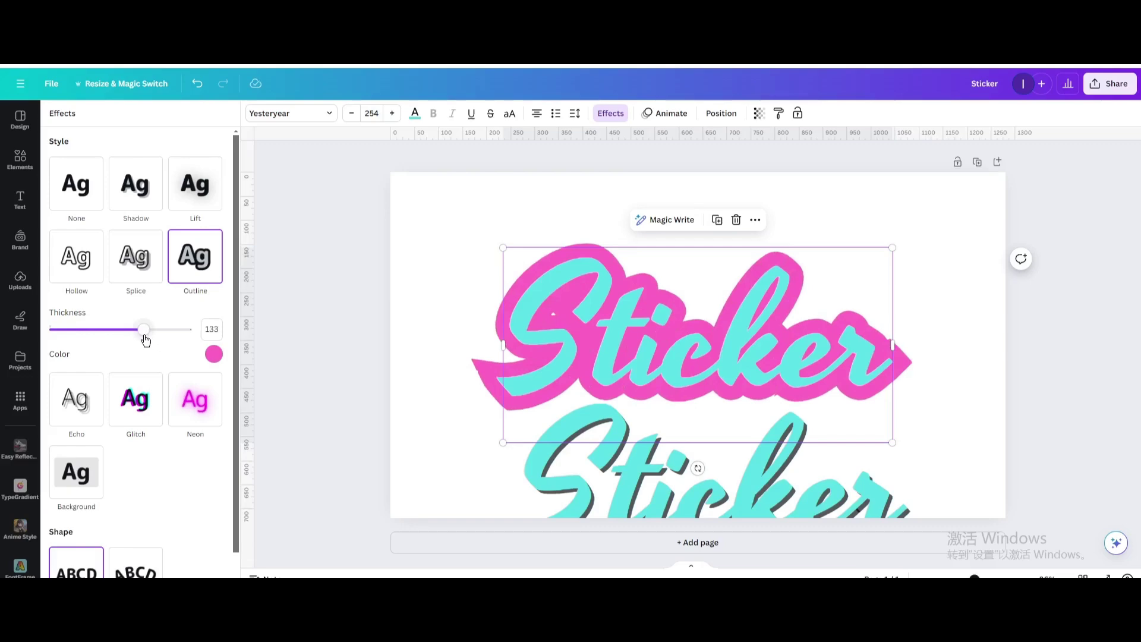
{"action": "left_click_drag", "start_coordinate": [736, 488], "coordinate": [721, 342]}
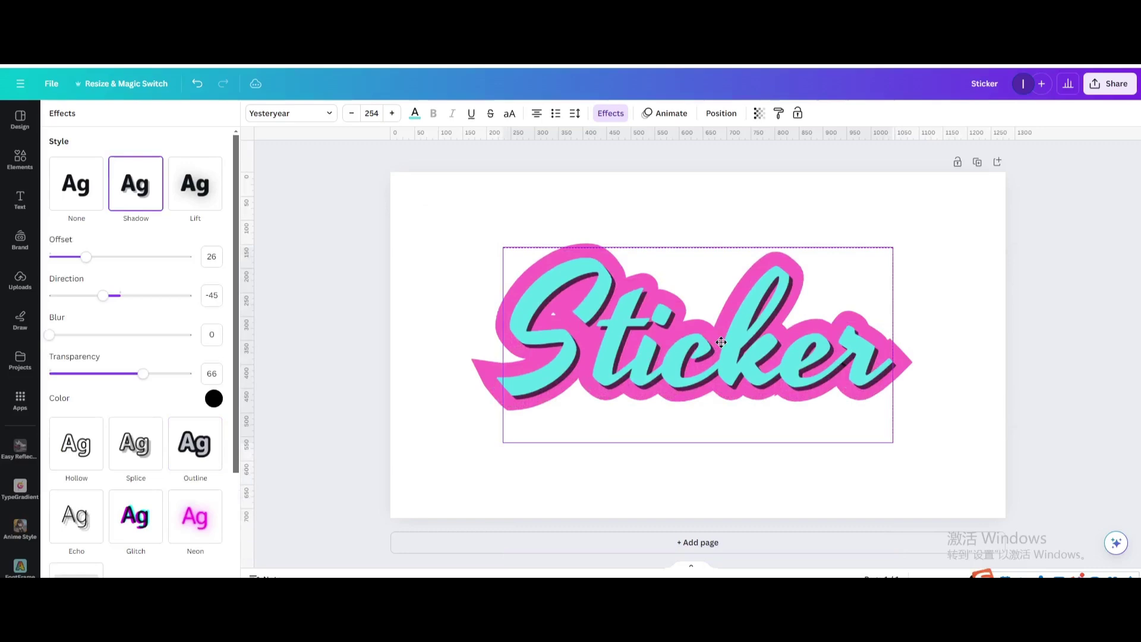
- Download the combined Sticker design as a PNG with a transparent background
{"action": "left_click", "coordinate": [971, 313]}
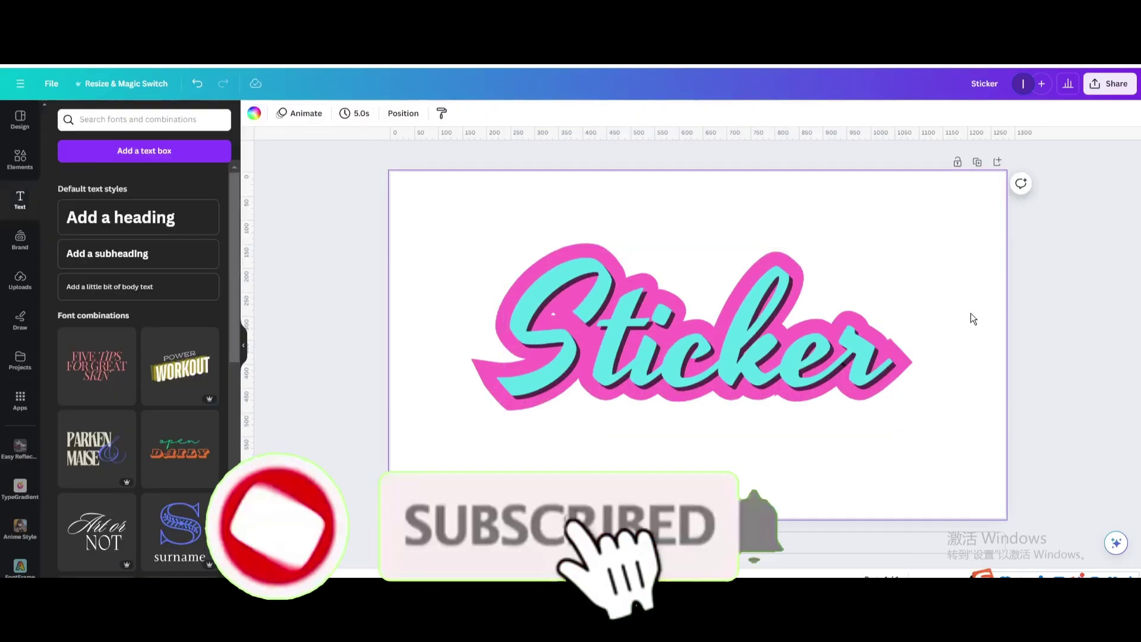
{"action": "left_click", "coordinate": [1110, 83]}
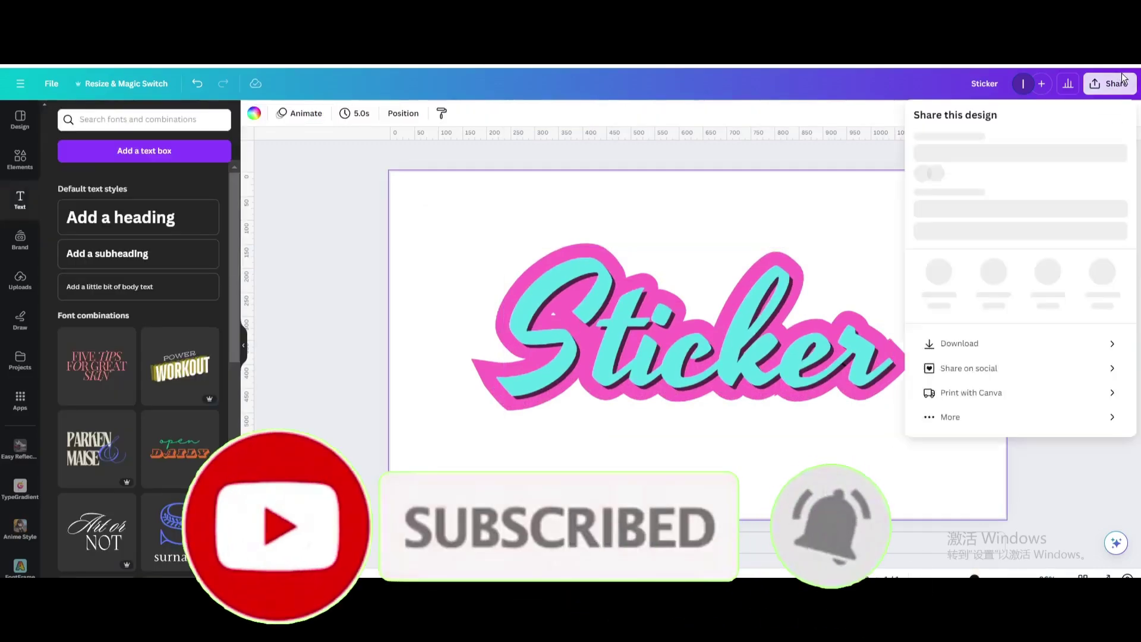
{"action": "left_click", "coordinate": [944, 367]}
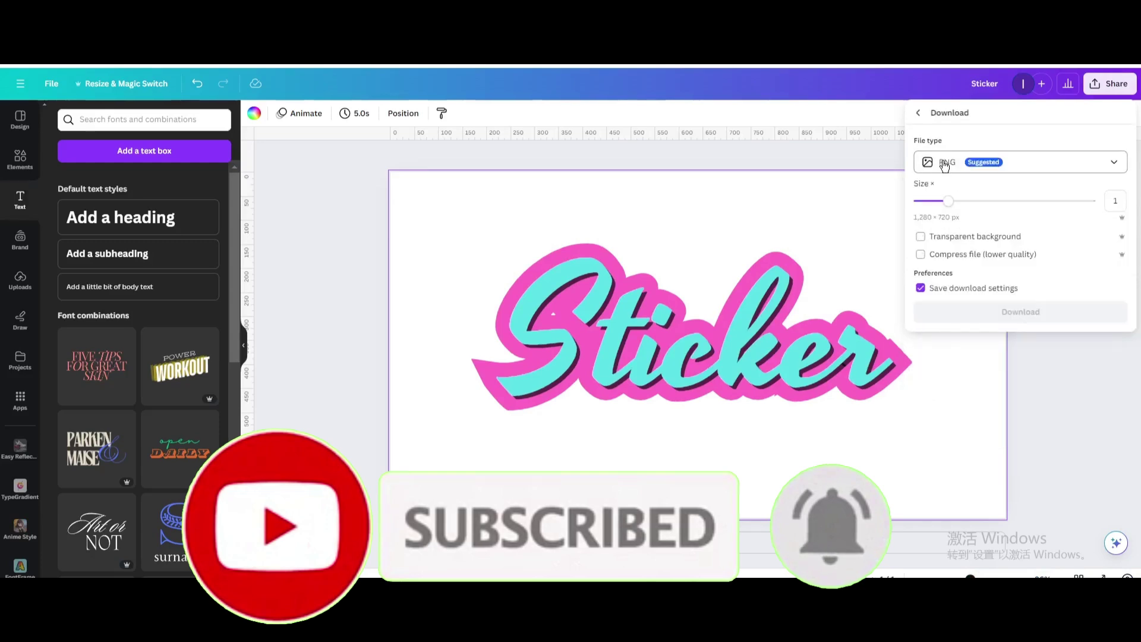
{"action": "left_click", "coordinate": [935, 236]}
{"action": "left_click", "coordinate": [1017, 312]}
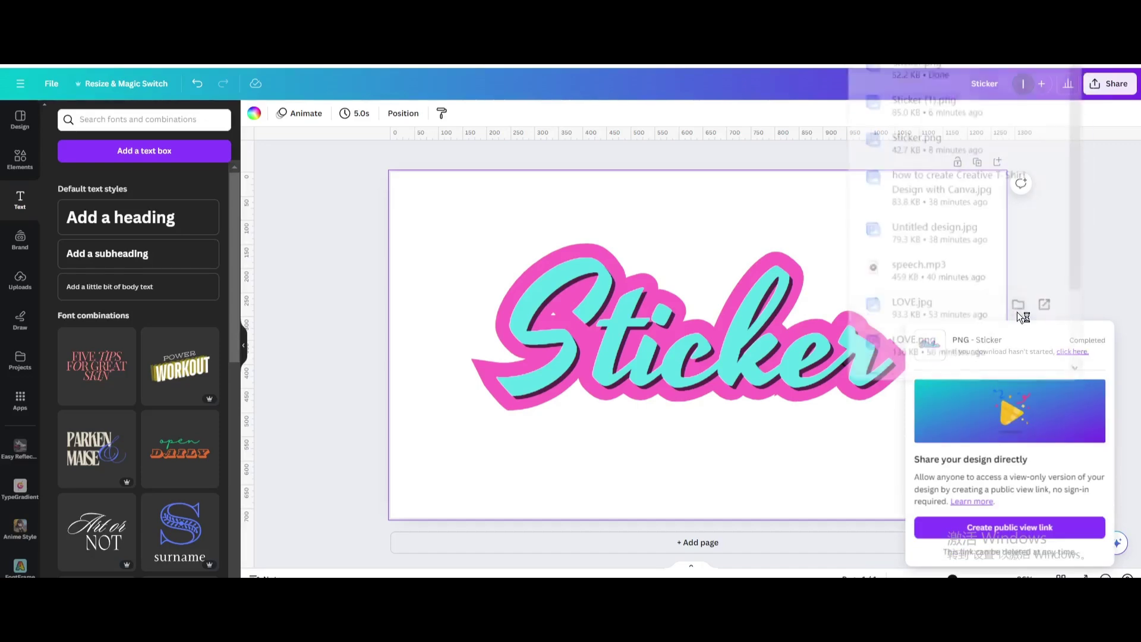
- Upload the Sticker PNG, delete both text layers, and set the page background to black
{"action": "left_click_drag", "start_coordinate": [915, 69], "coordinate": [180, 306]}
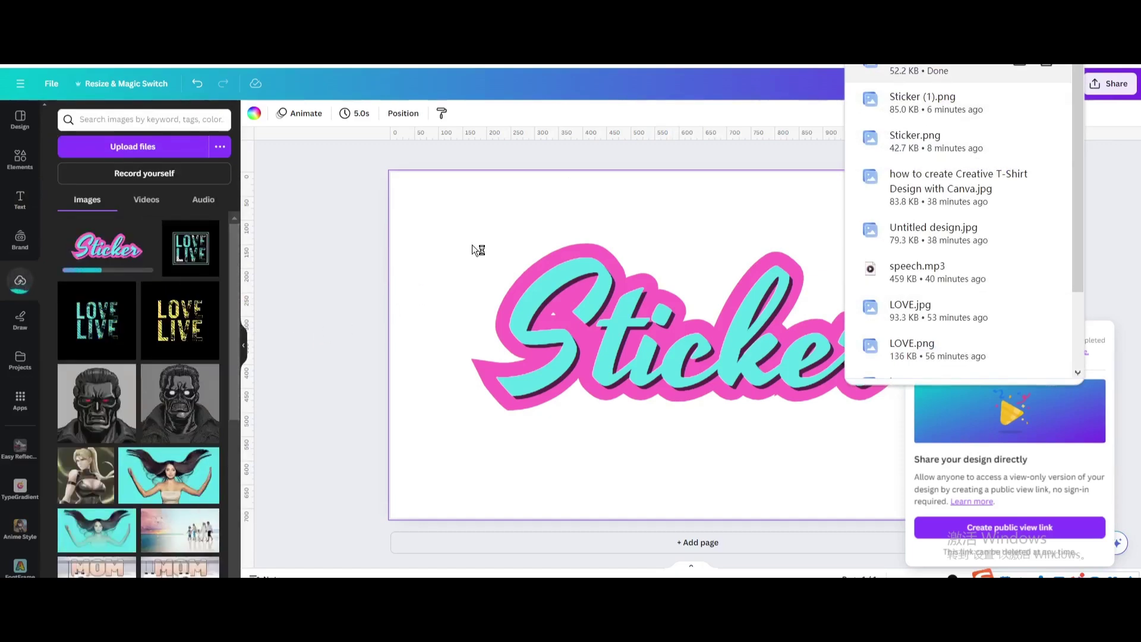
{"action": "left_click_drag", "start_coordinate": [316, 209], "coordinate": [947, 428]}
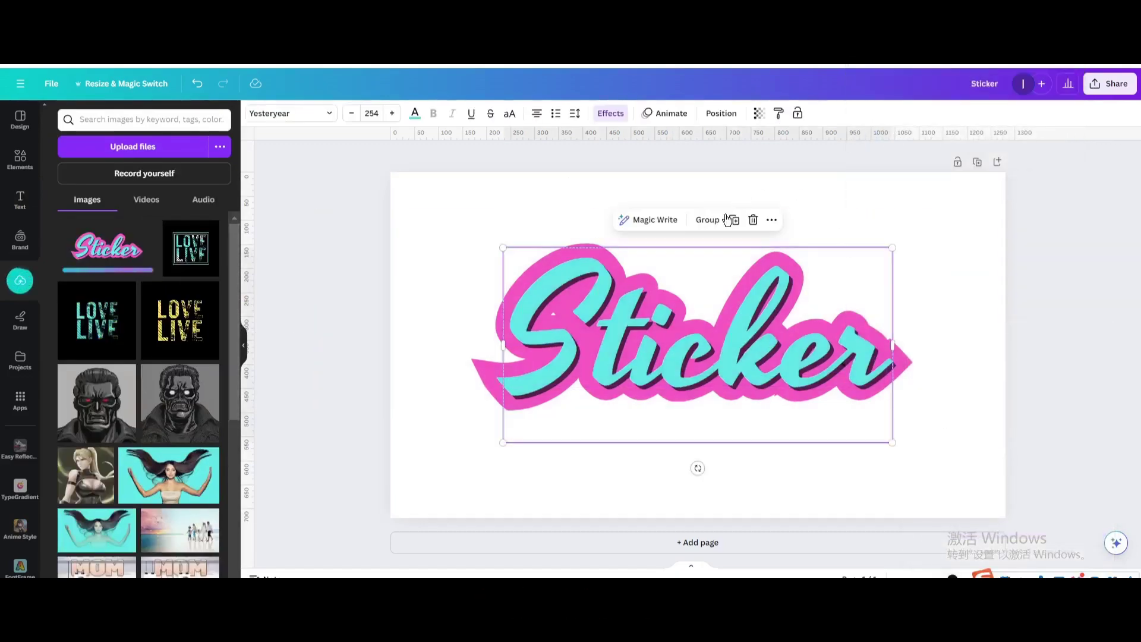
{"action": "key", "text": "Delete"}
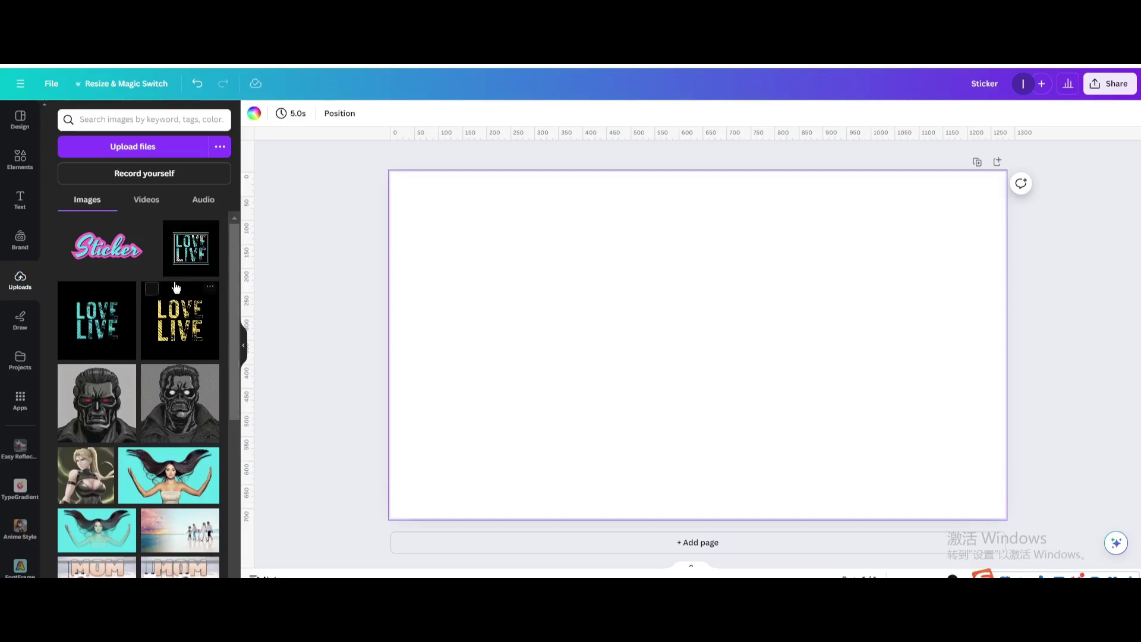
{"action": "left_click", "coordinate": [255, 113]}
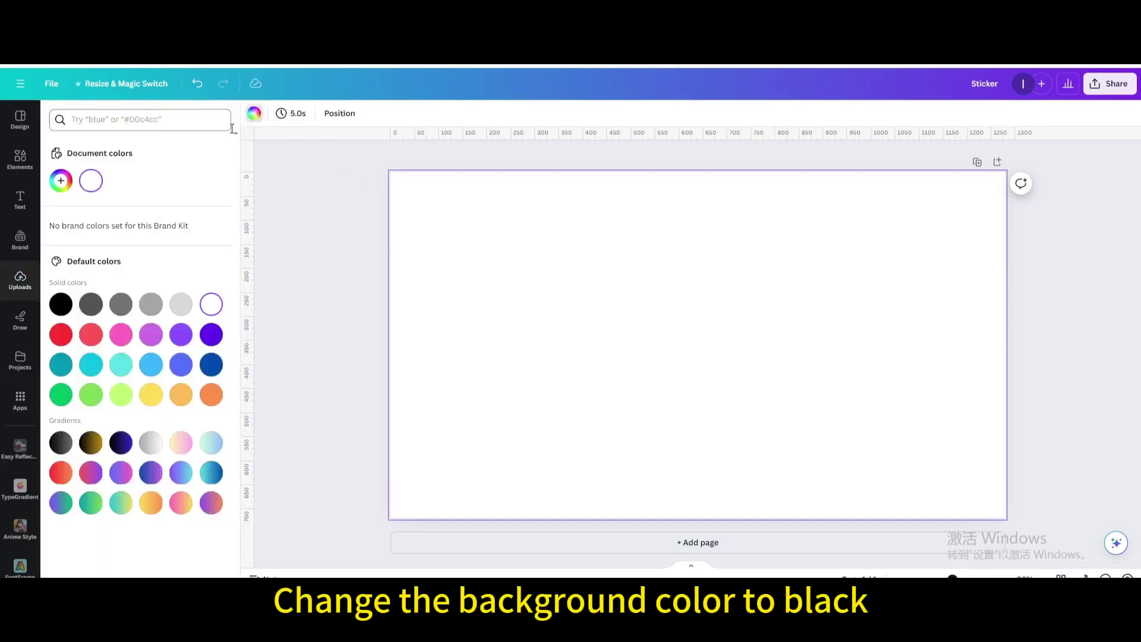
{"action": "left_click", "coordinate": [59, 304]}
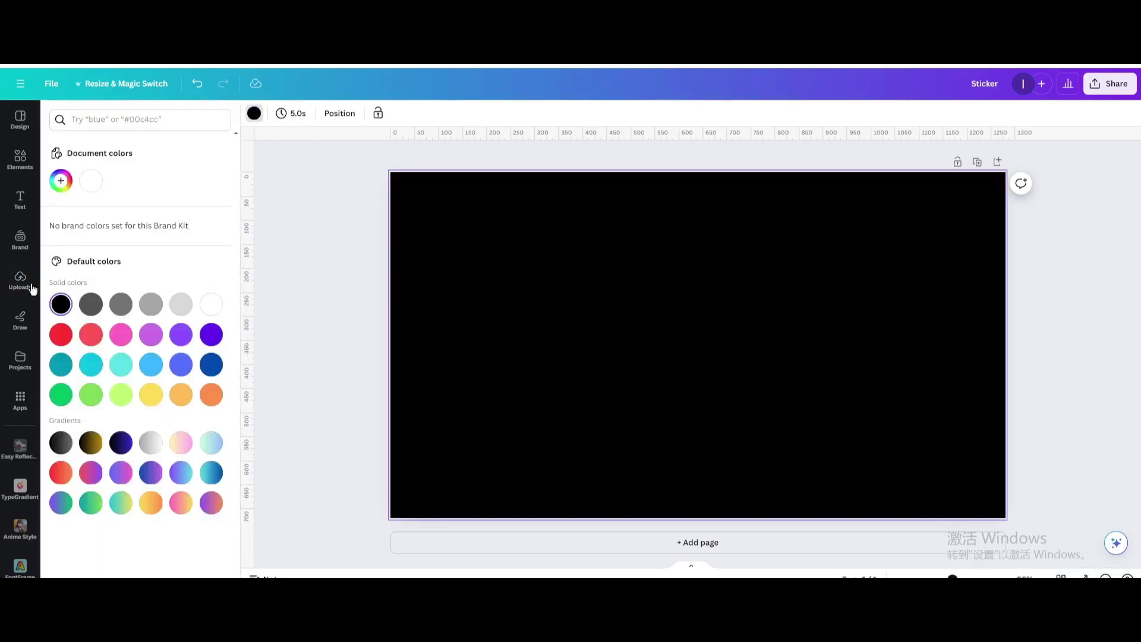
- Place the uploaded Sticker image on the black page and apply a Glow shadow
{"action": "left_click", "coordinate": [20, 280]}
{"action": "left_click", "coordinate": [88, 257]}
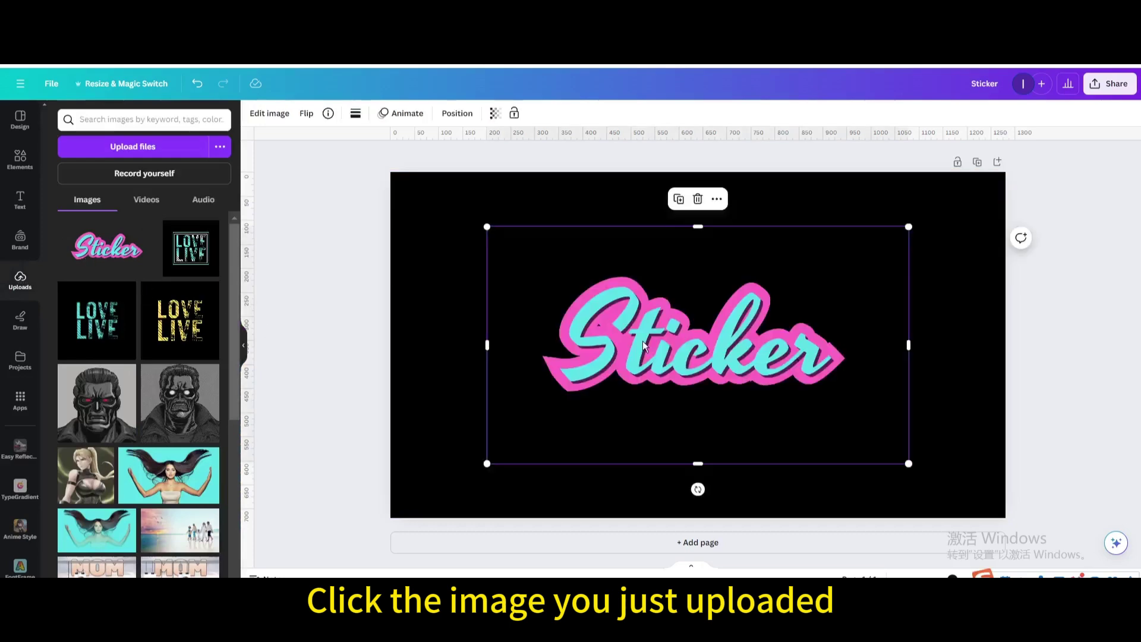
{"action": "left_click", "coordinate": [285, 116]}
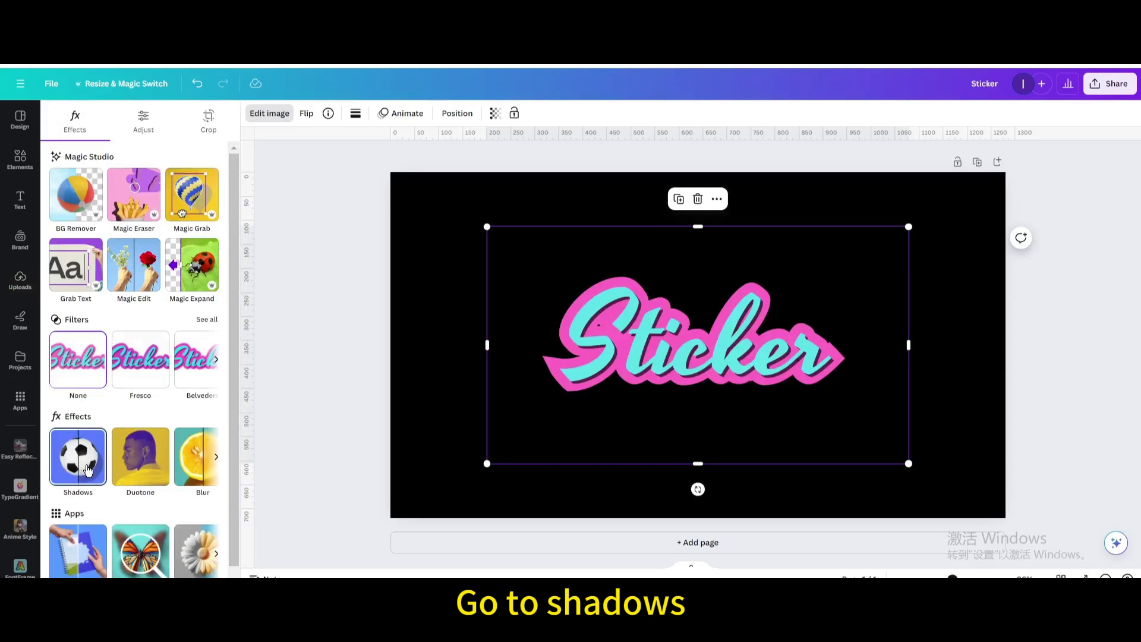
{"action": "left_click", "coordinate": [83, 469]}
{"action": "left_click", "coordinate": [75, 237]}
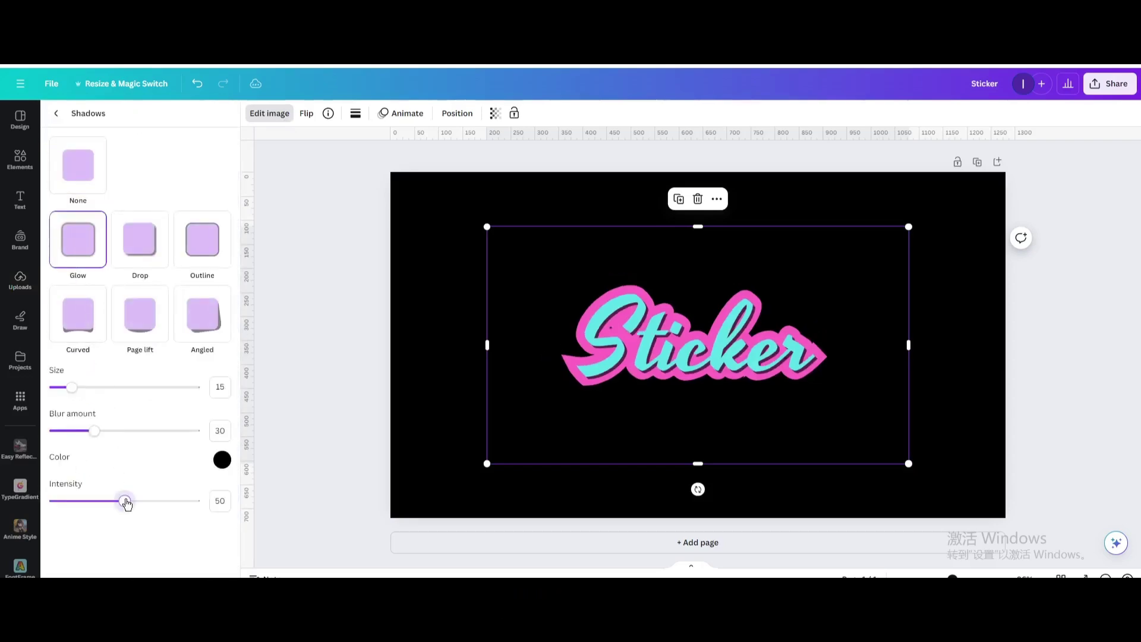
- Set the glow to white #FFFFFF, intensity 100, blur 0, size 20, and enlarge the sticker to fill the page
{"action": "left_click", "coordinate": [223, 459]}
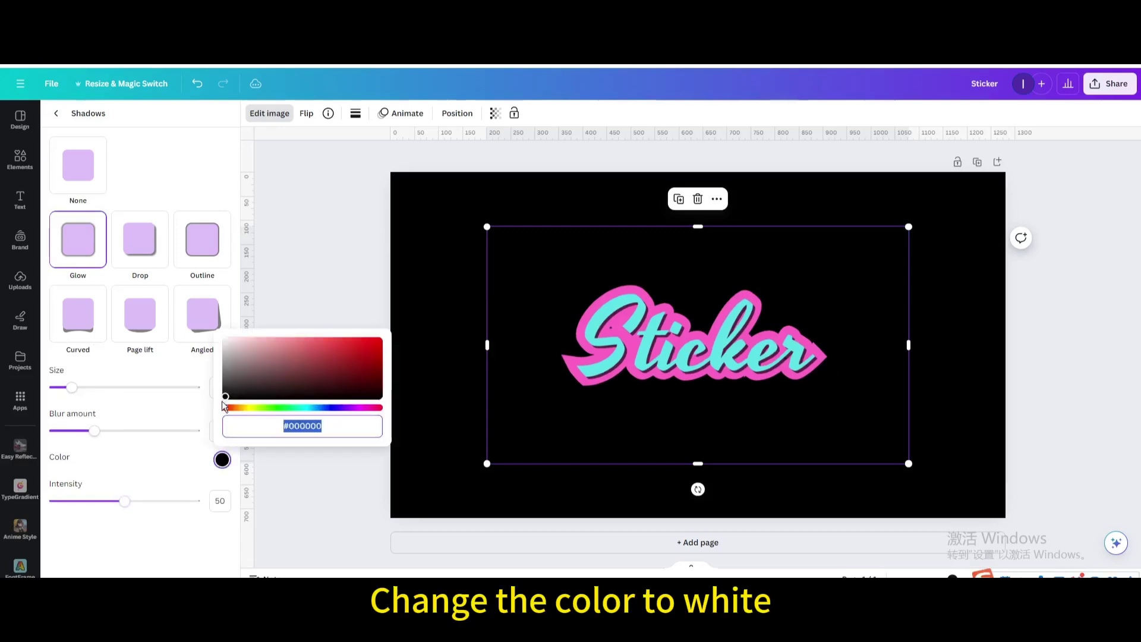
{"action": "left_click_drag", "start_coordinate": [225, 397], "coordinate": [215, 334]}
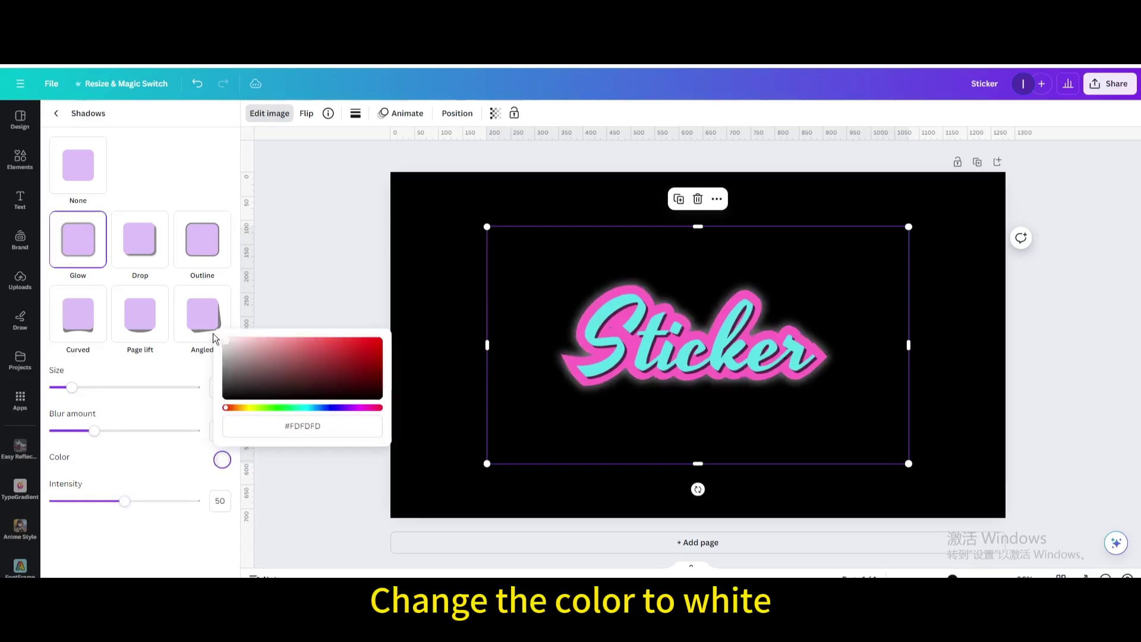
{"action": "left_click", "coordinate": [123, 504]}
{"action": "left_click_drag", "start_coordinate": [123, 505], "coordinate": [221, 510]}
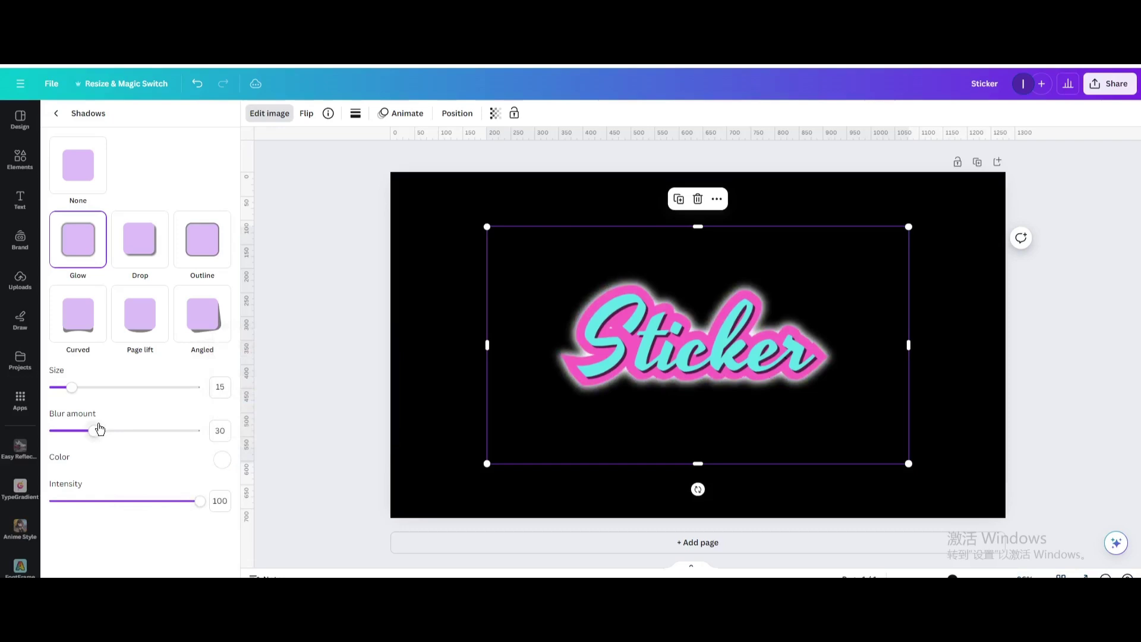
{"action": "left_click_drag", "start_coordinate": [94, 430], "coordinate": [36, 436]}
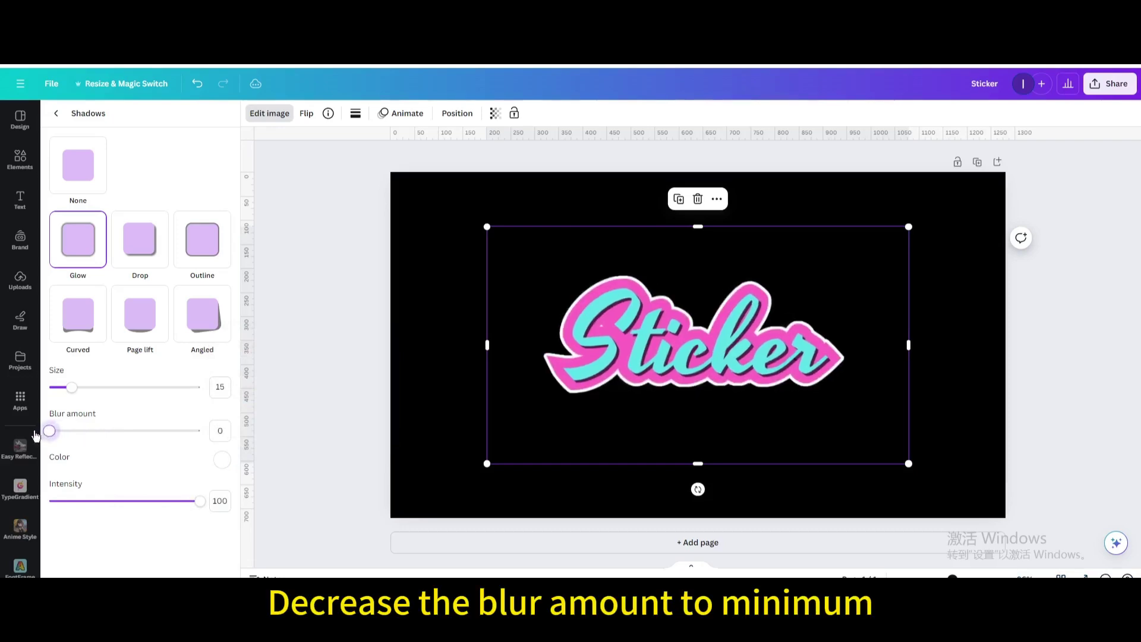
{"action": "left_click_drag", "start_coordinate": [71, 387], "coordinate": [81, 395]}
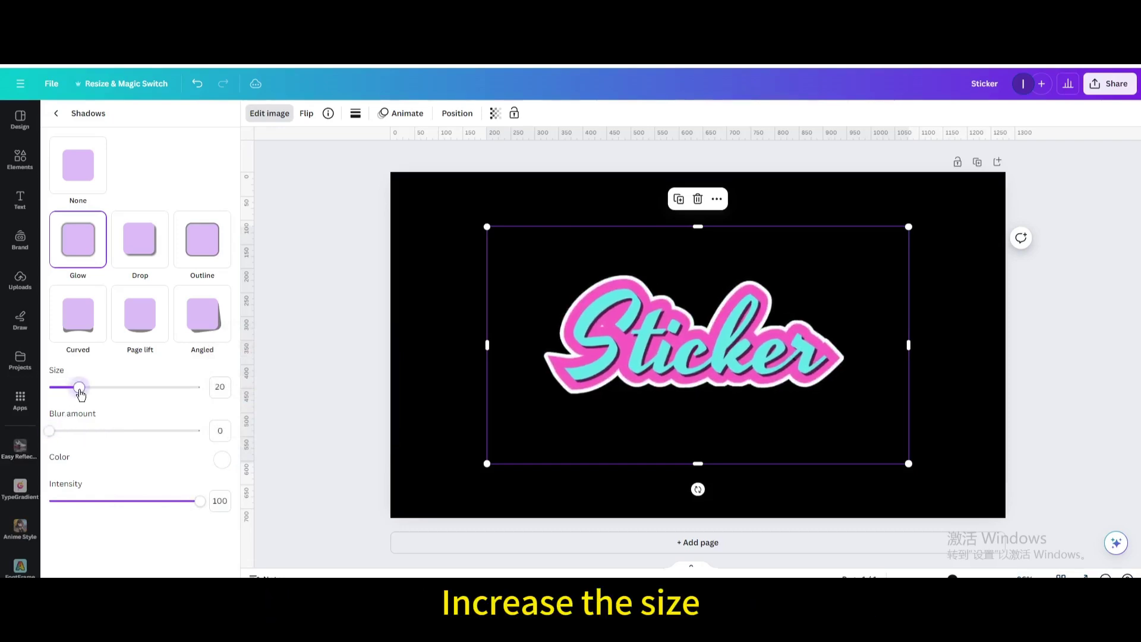
{"action": "left_click_drag", "start_coordinate": [648, 352], "coordinate": [550, 298]}
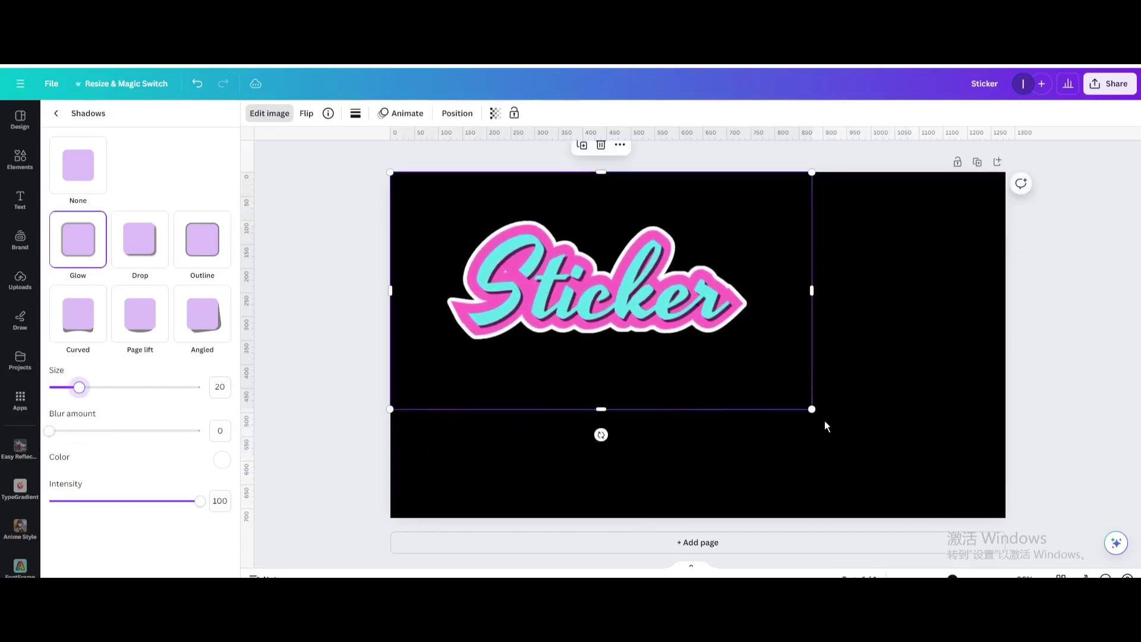
{"action": "left_click_drag", "start_coordinate": [812, 410], "coordinate": [1005, 518]}
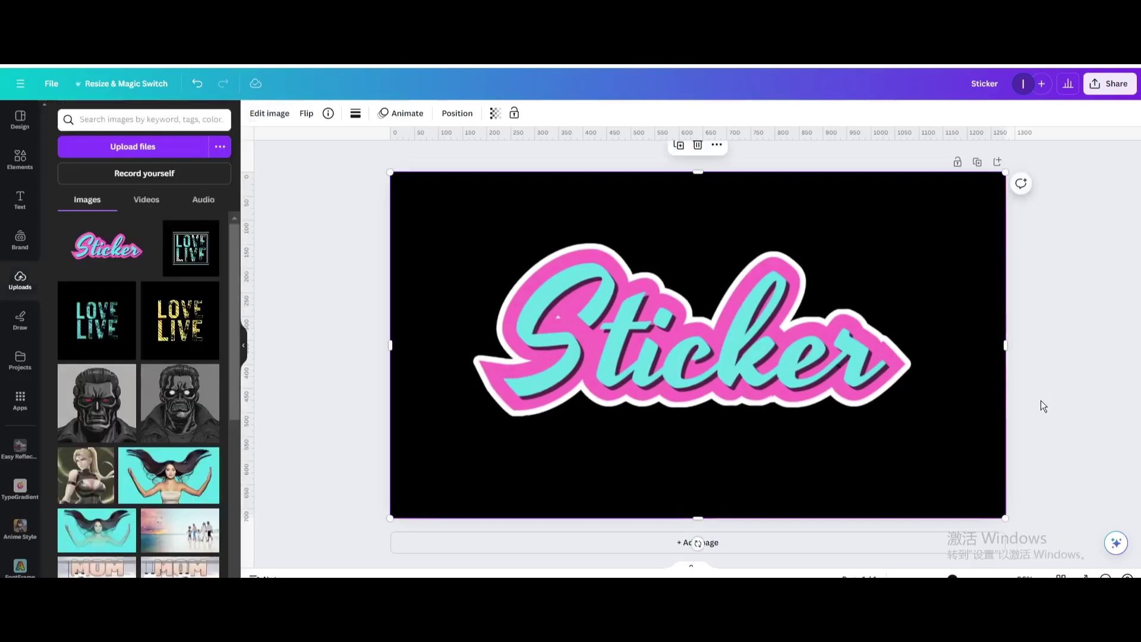
- Download the white-outlined design as a transparent PNG
{"action": "left_click", "coordinate": [1101, 96]}
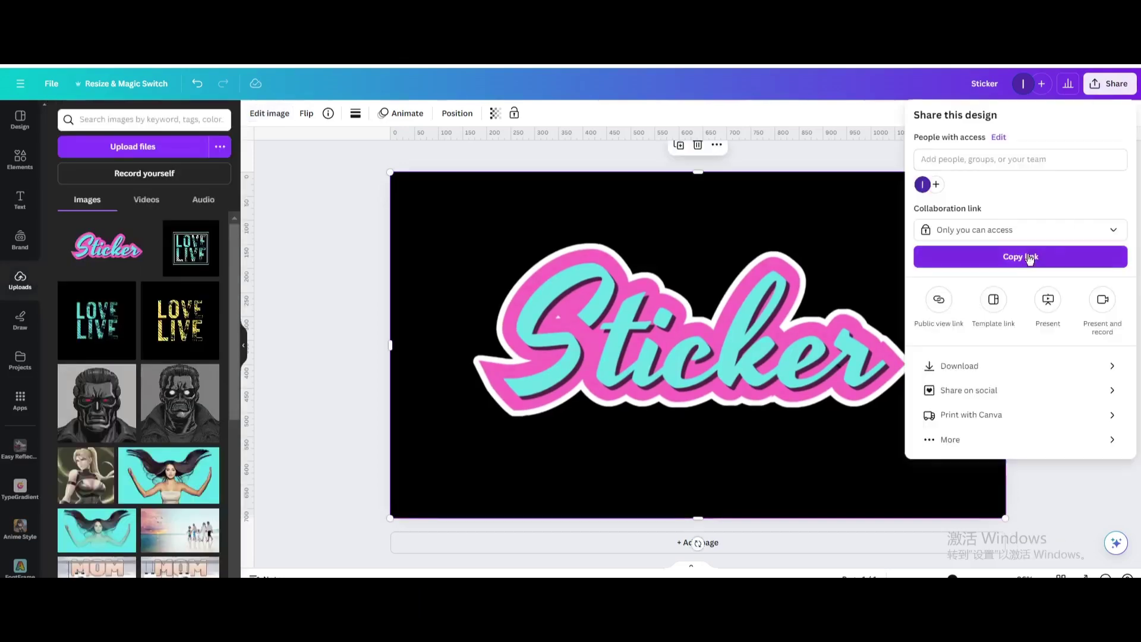
{"action": "left_click", "coordinate": [935, 367]}
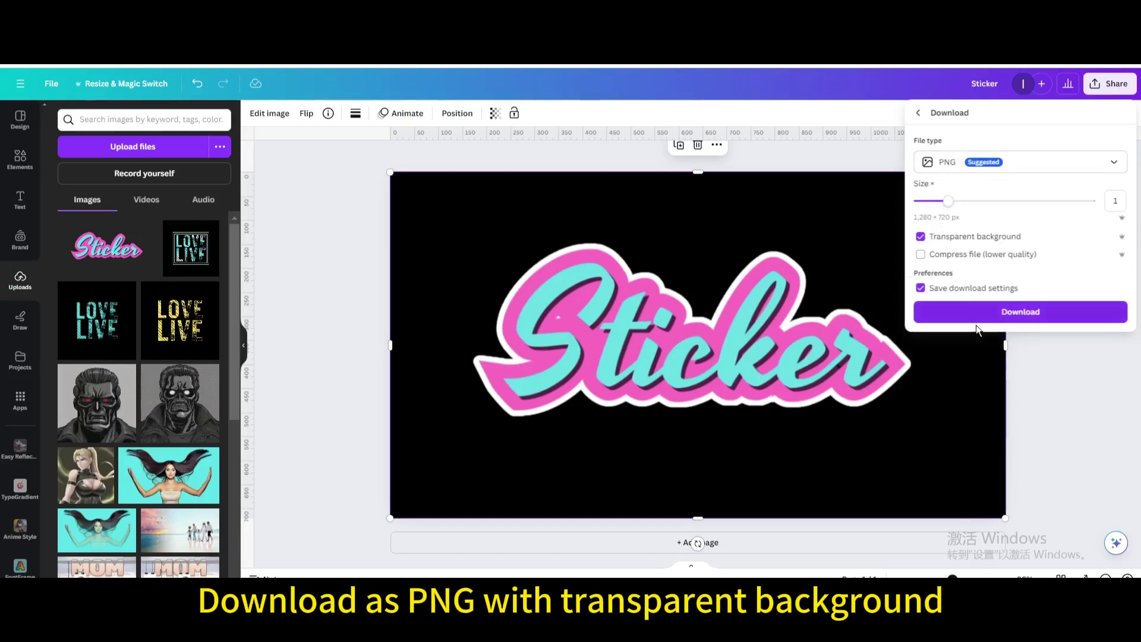
{"action": "left_click", "coordinate": [984, 313]}
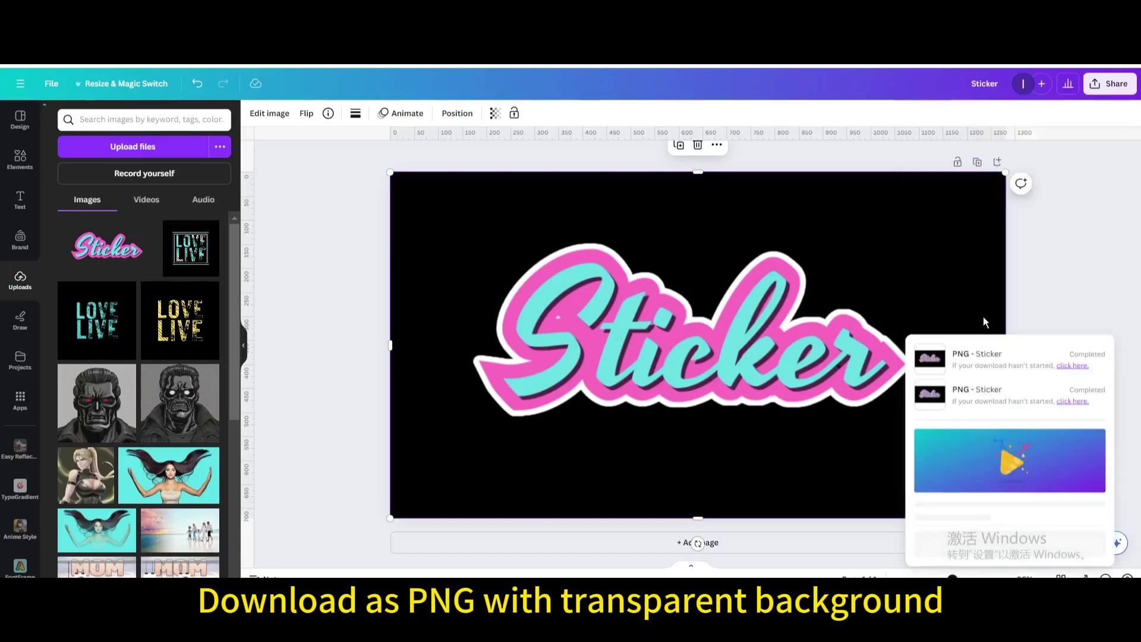
- Upload the new Sticker.png and select the old sticker image on the page
{"action": "left_click_drag", "start_coordinate": [976, 195], "coordinate": [211, 336]}
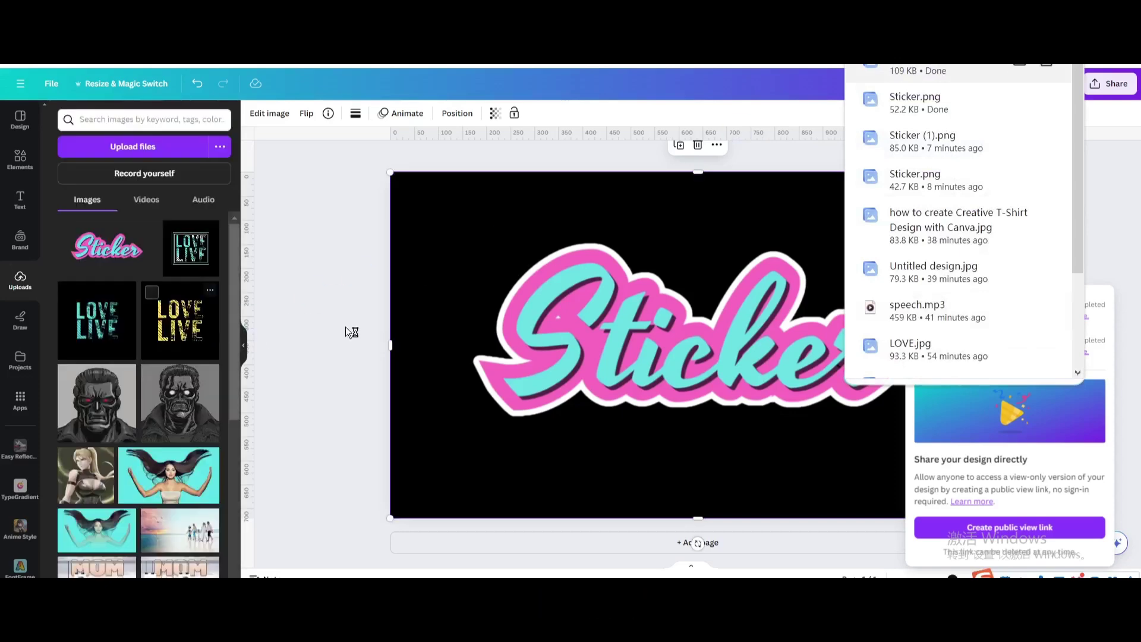
{"action": "left_click", "coordinate": [337, 294]}
{"action": "left_click", "coordinate": [640, 217]}
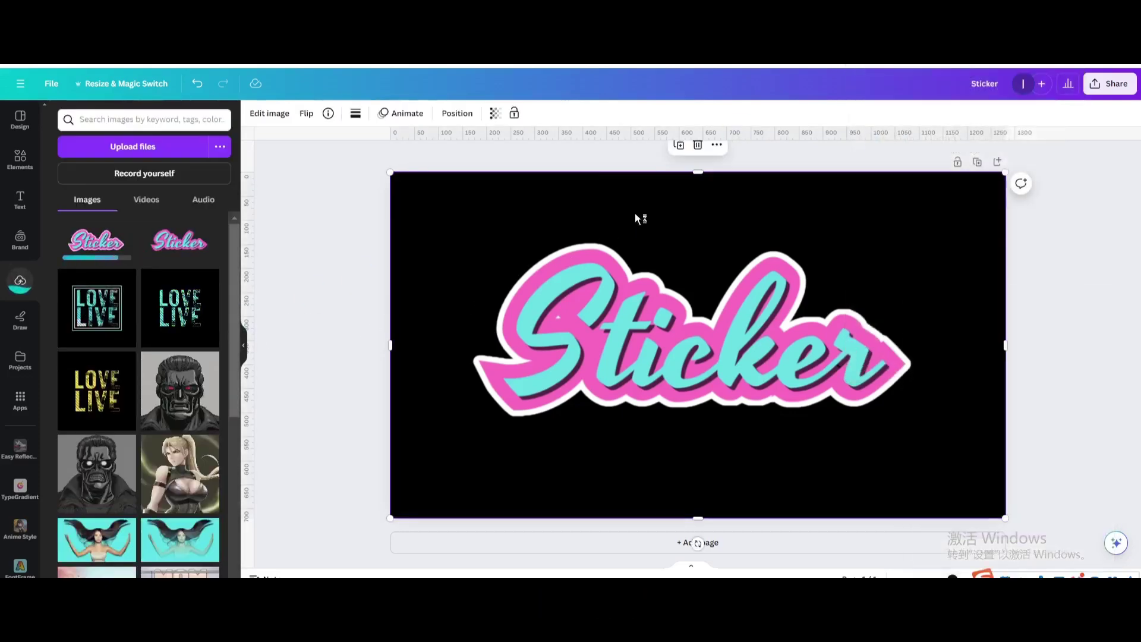
- Delete the old sticker image and set the page background to white
{"action": "left_click", "coordinate": [701, 145]}
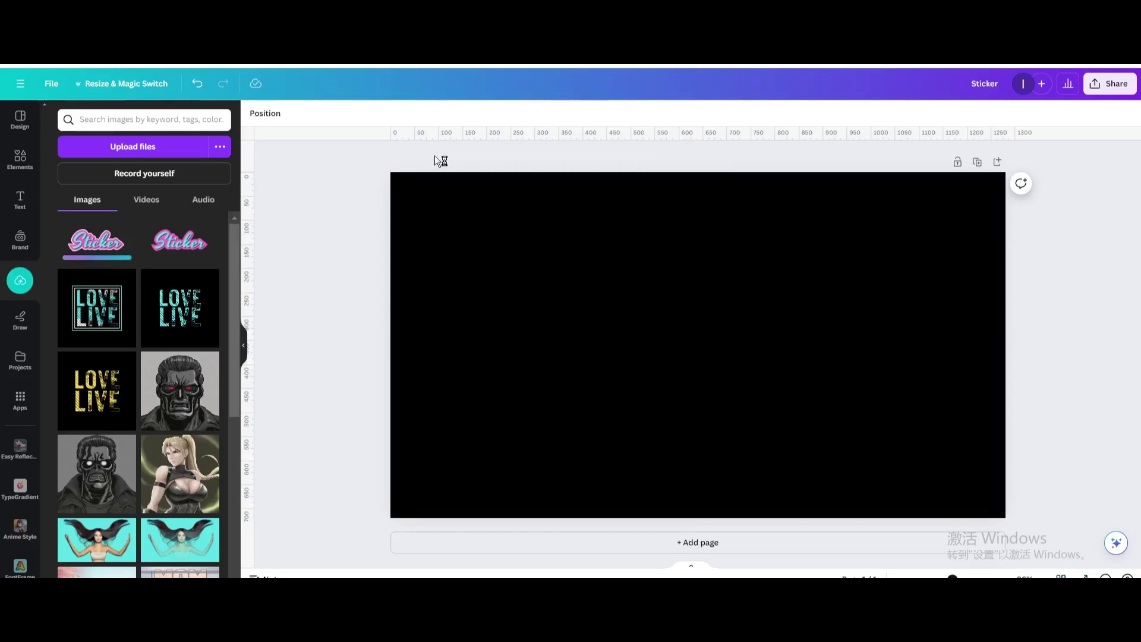
{"action": "left_click", "coordinate": [407, 198]}
{"action": "left_click", "coordinate": [254, 113]}
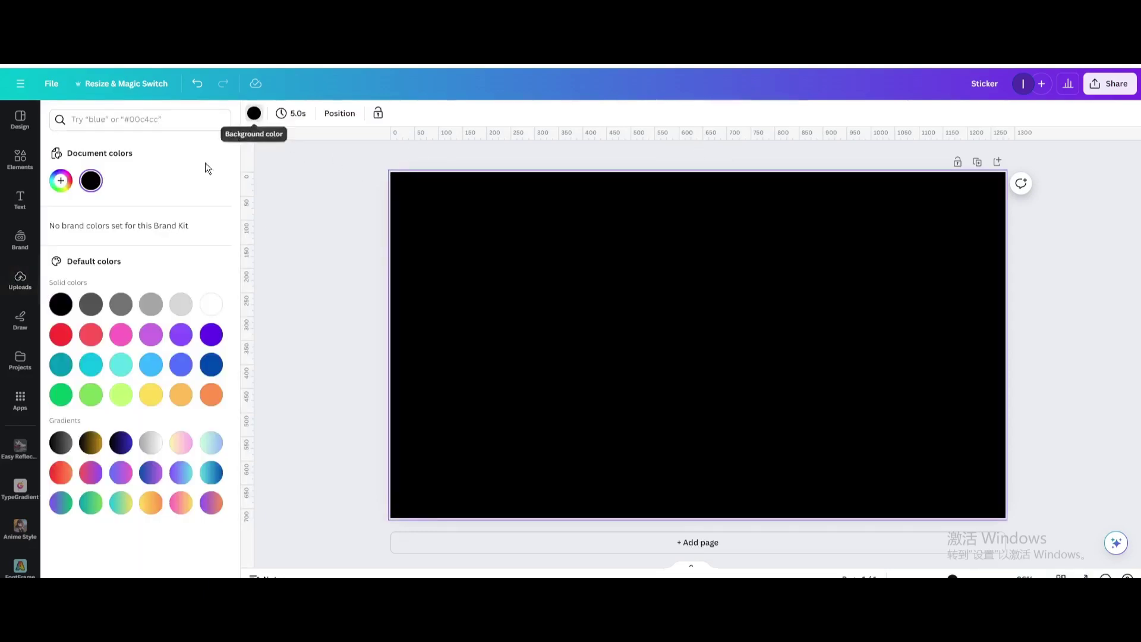
{"action": "left_click", "coordinate": [215, 306]}
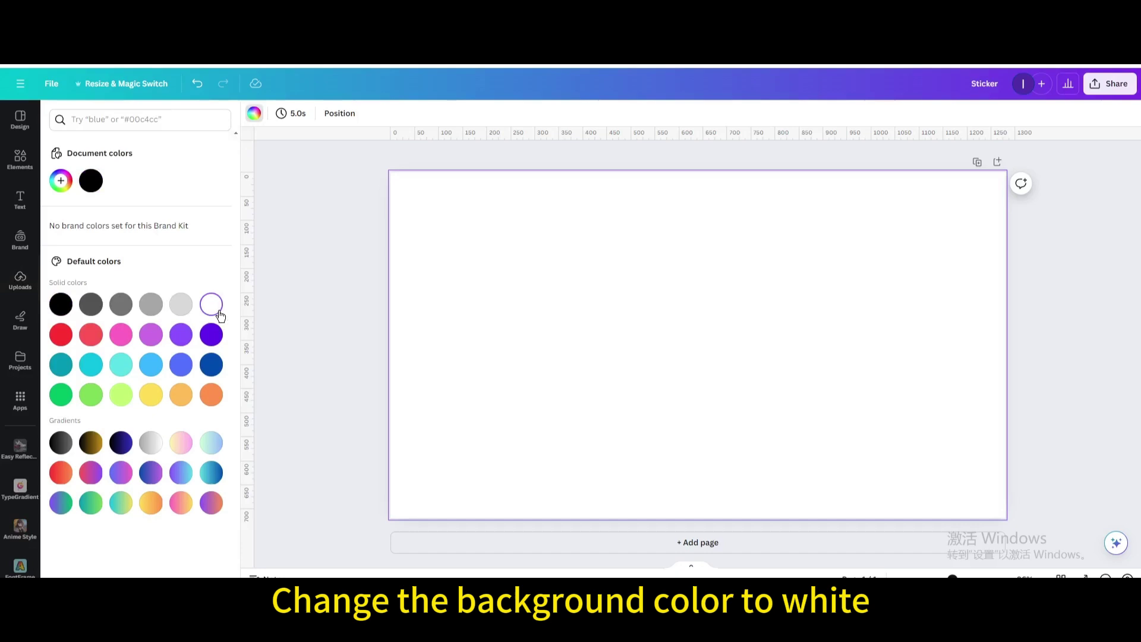
- Add the re-uploaded sticker from Uploads and enlarge it to fill the page
{"action": "left_click", "coordinate": [21, 291]}
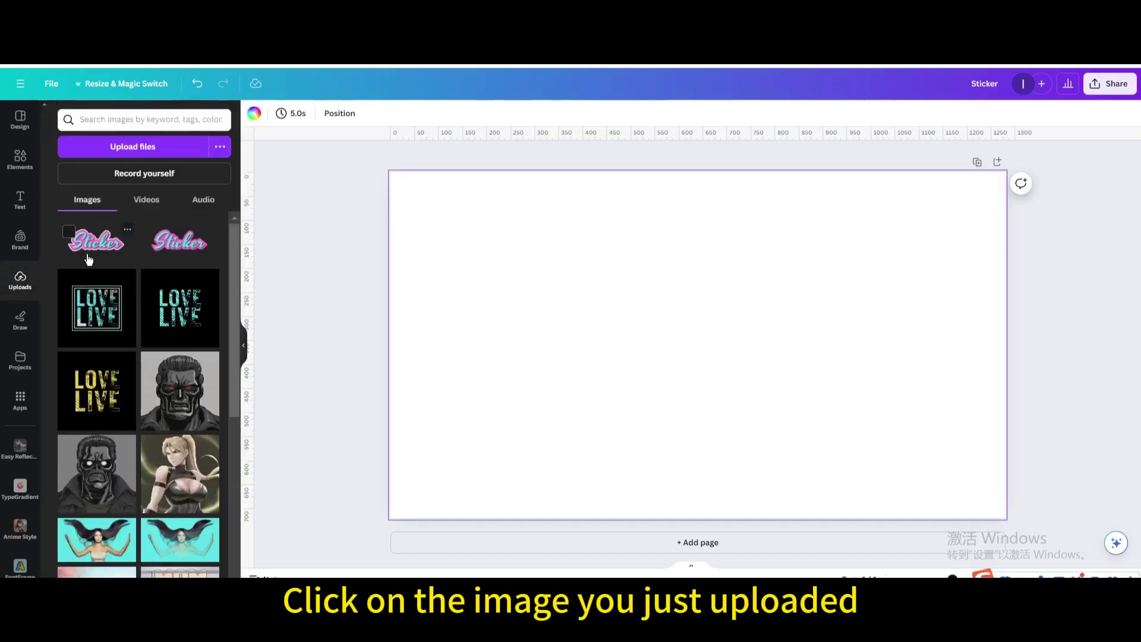
{"action": "left_click", "coordinate": [70, 233]}
{"action": "left_click_drag", "start_coordinate": [517, 284], "coordinate": [450, 231]}
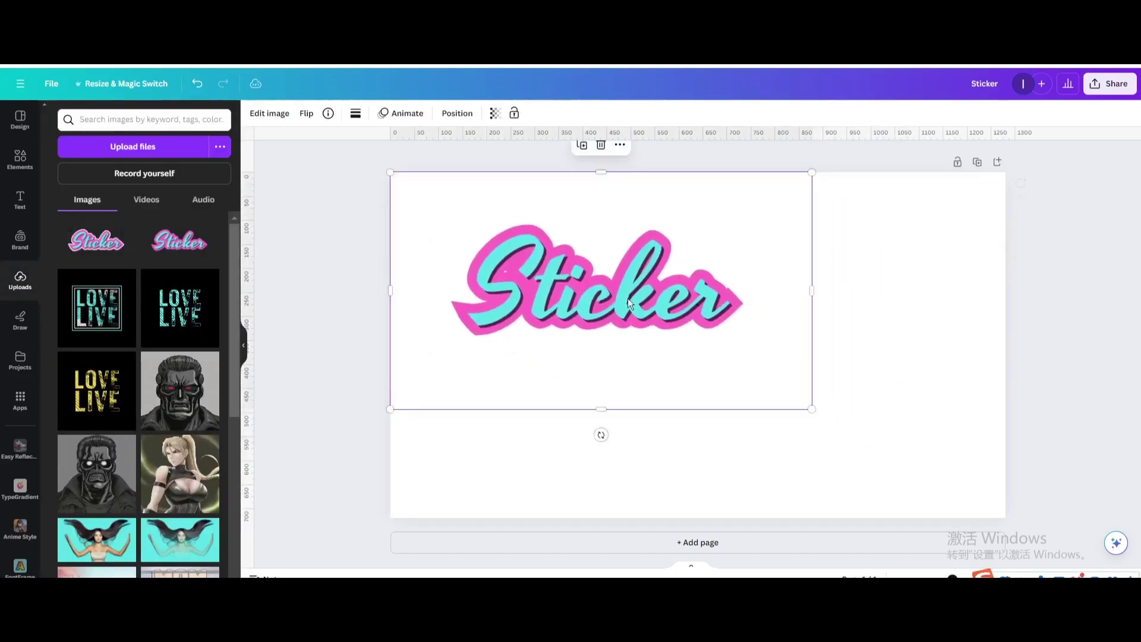
{"action": "left_click_drag", "start_coordinate": [811, 408], "coordinate": [1006, 518]}
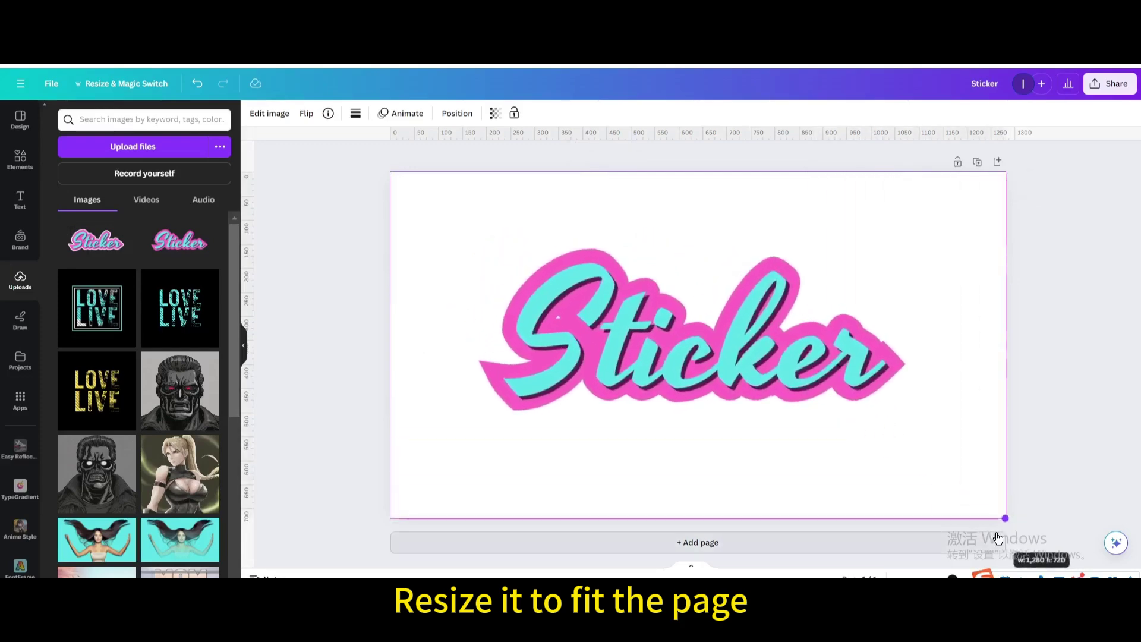
- Apply a black Glow shadow to the sticker with intensity 62, blur 19 and size 19
{"action": "left_click", "coordinate": [277, 119]}
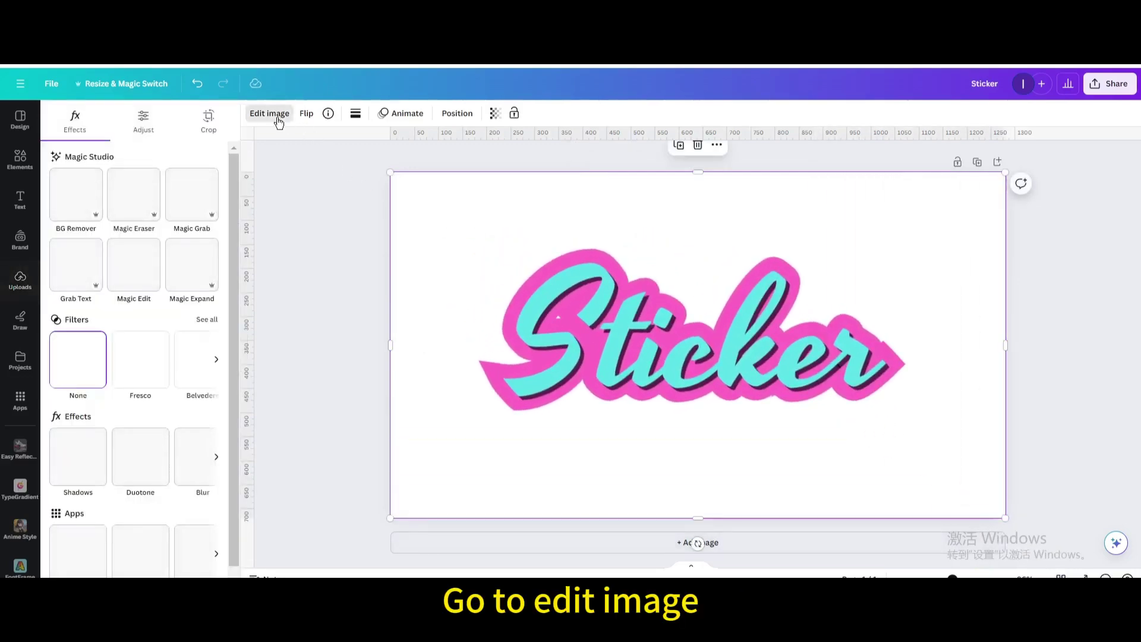
{"action": "left_click", "coordinate": [80, 470]}
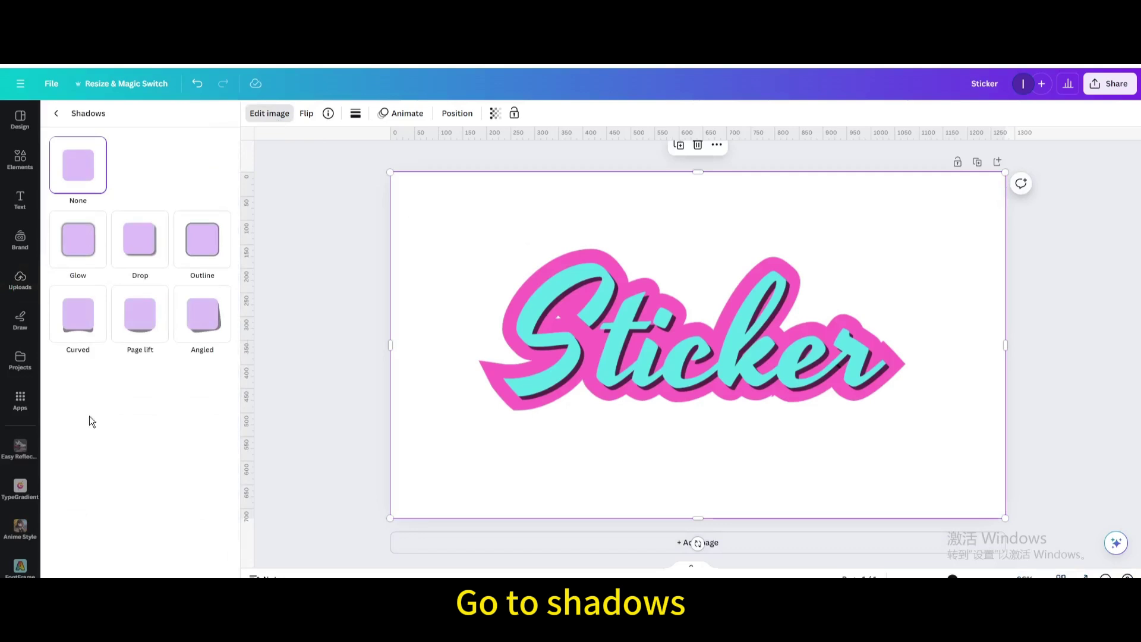
{"action": "left_click", "coordinate": [81, 242]}
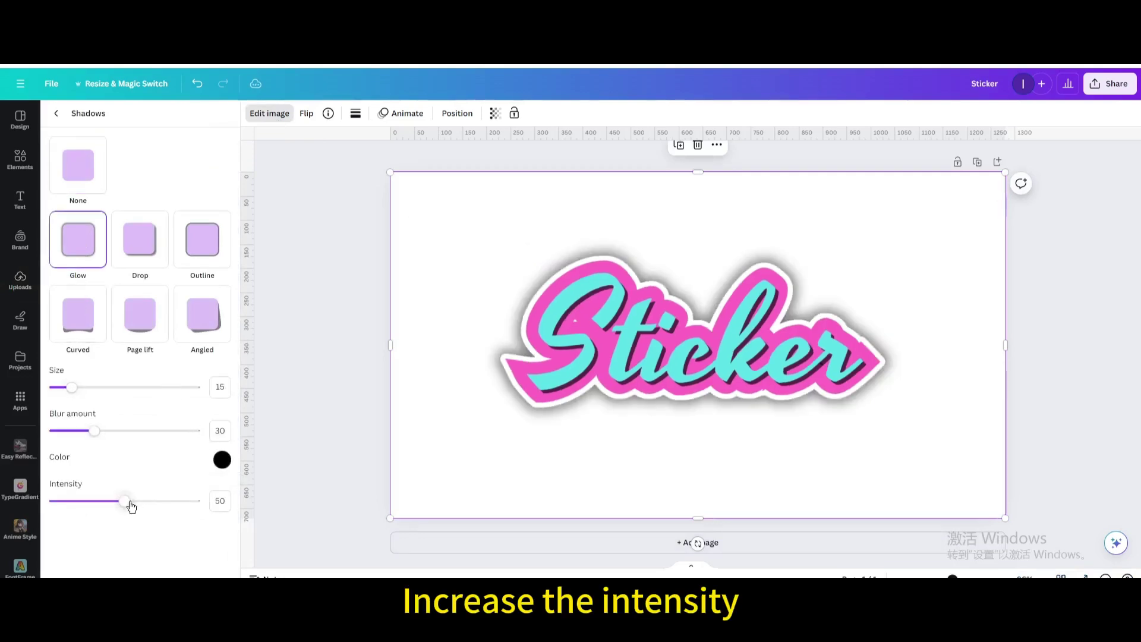
{"action": "mouse_move", "coordinate": [130, 505]}
{"action": "left_mouse_down"}
{"action": "mouse_move", "coordinate": [168, 515]}
{"action": "mouse_move", "coordinate": [143, 510]}
{"action": "left_mouse_up"}
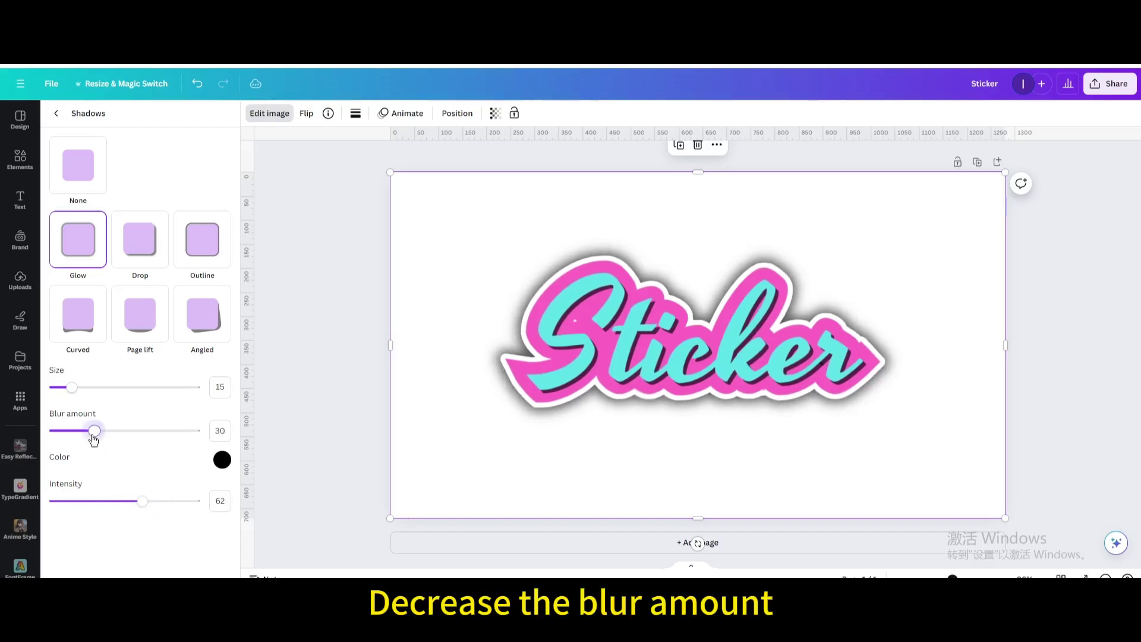
{"action": "mouse_move", "coordinate": [93, 439]}
{"action": "left_mouse_down"}
{"action": "mouse_move", "coordinate": [80, 438]}
{"action": "mouse_move", "coordinate": [98, 442]}
{"action": "left_mouse_up"}
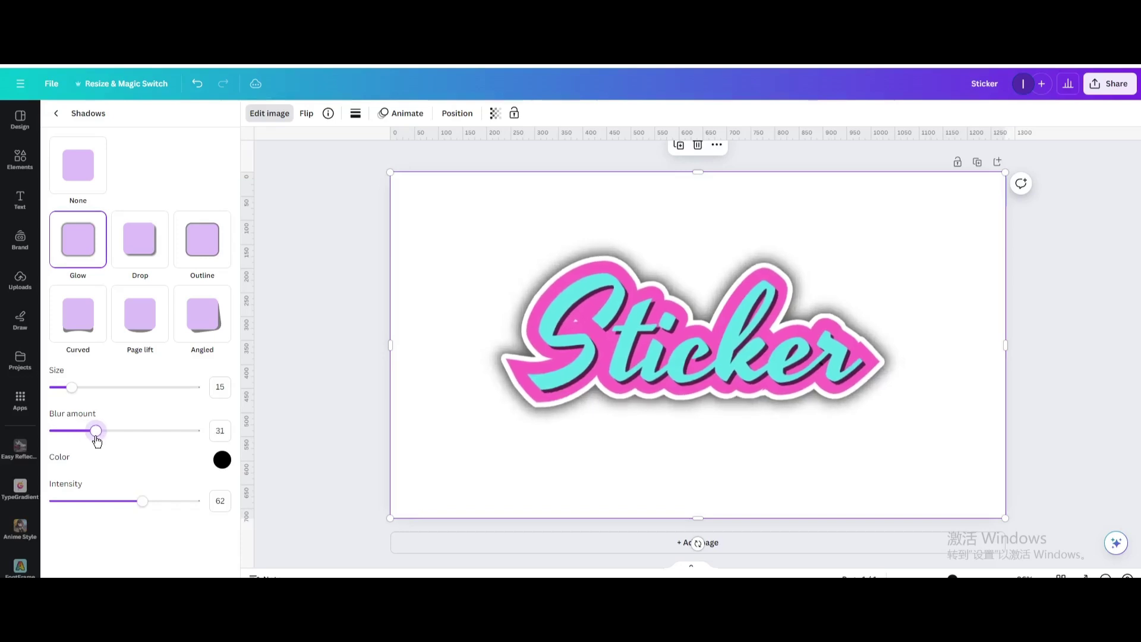
{"action": "left_click_drag", "start_coordinate": [72, 389], "coordinate": [80, 435]}
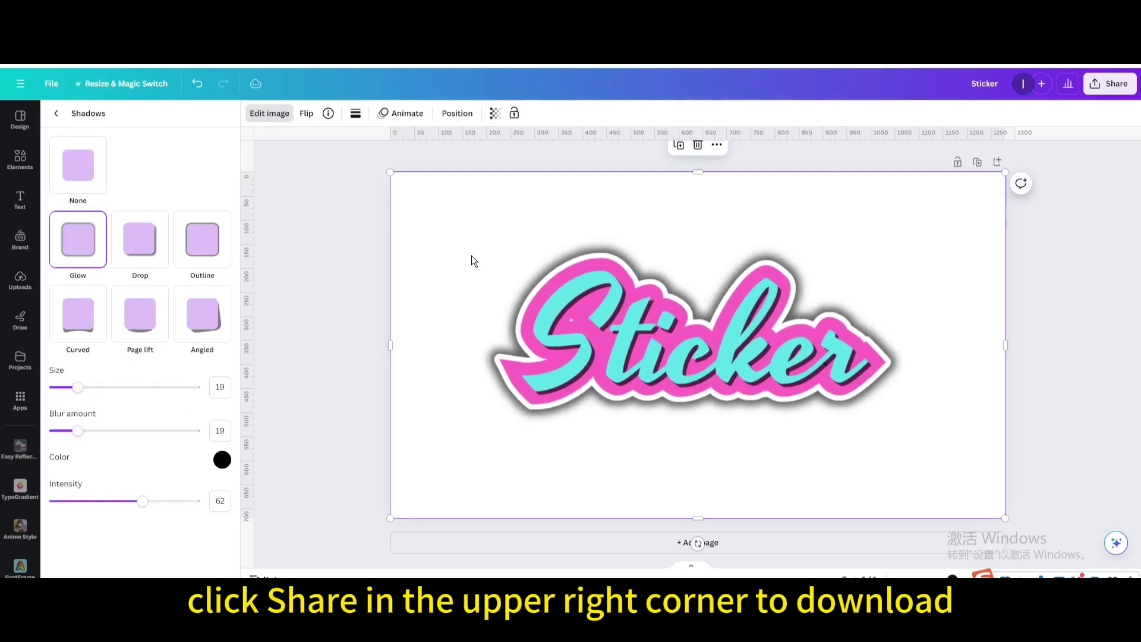
- Download the finished sticker design with the file type set to JPG
{"action": "left_click", "coordinate": [1109, 84]}
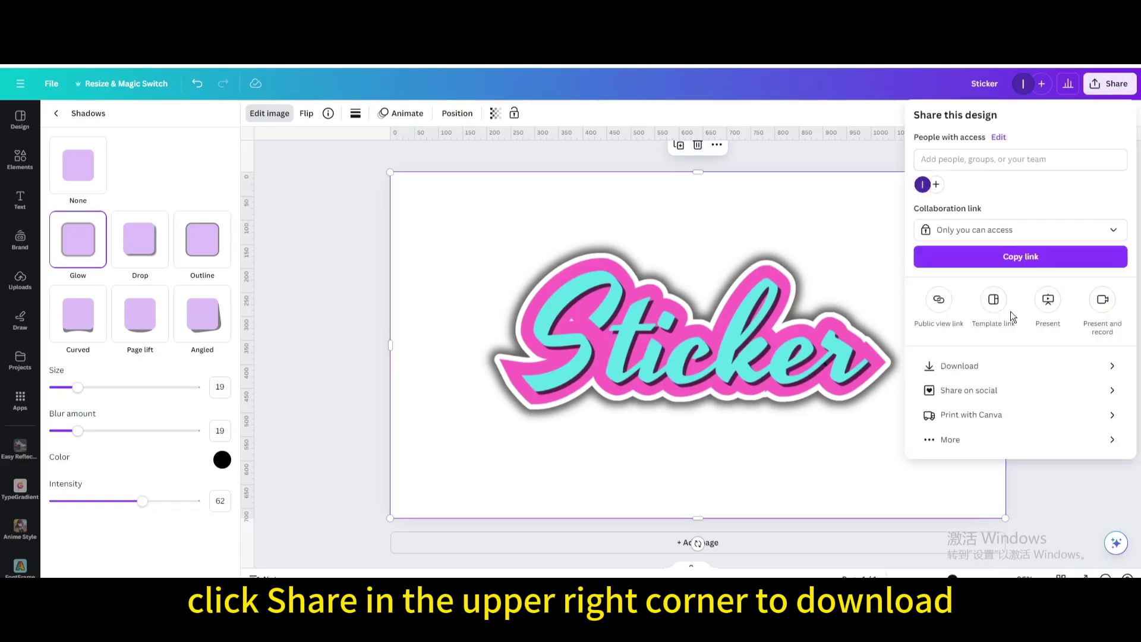
{"action": "left_click", "coordinate": [984, 364]}
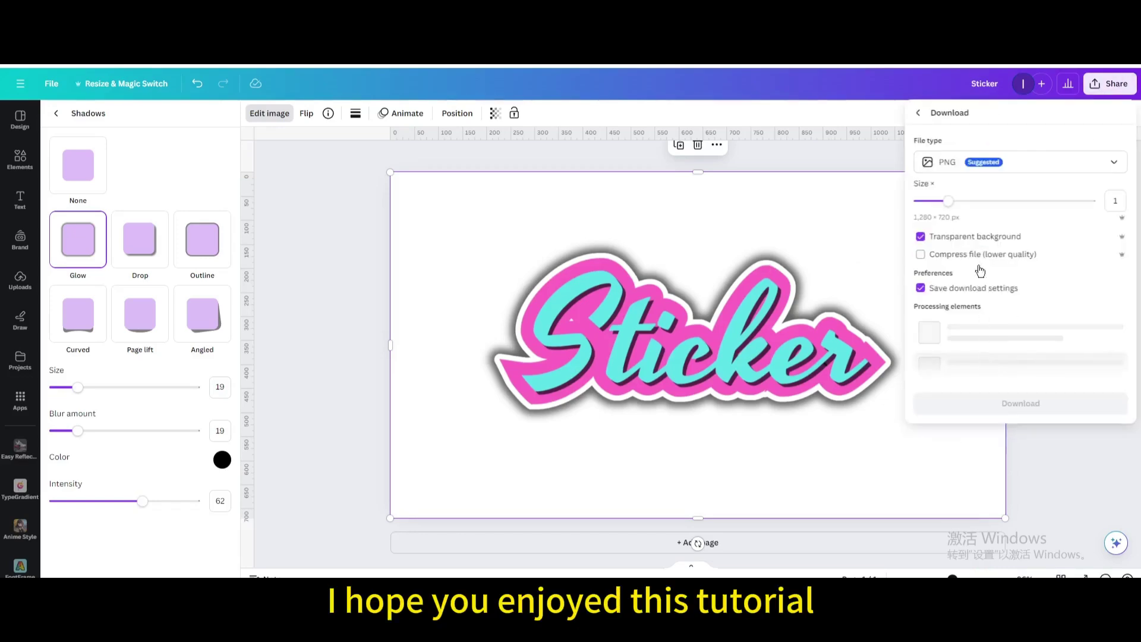
{"action": "left_click", "coordinate": [956, 168]}
{"action": "left_click", "coordinate": [944, 196]}
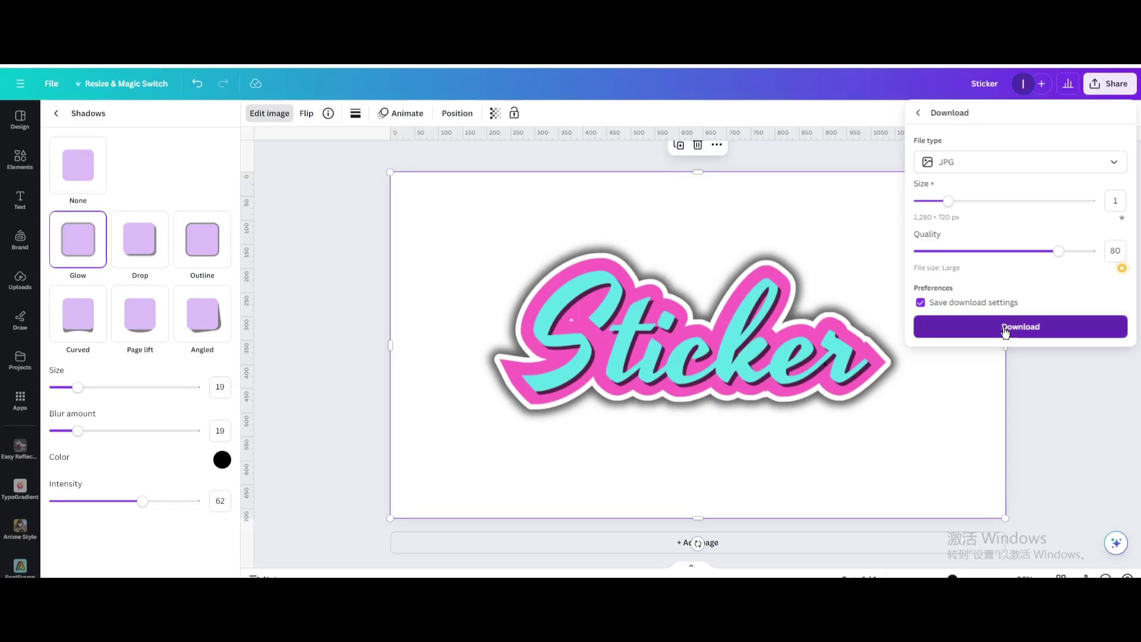
{"action": "left_click", "coordinate": [1011, 328]}
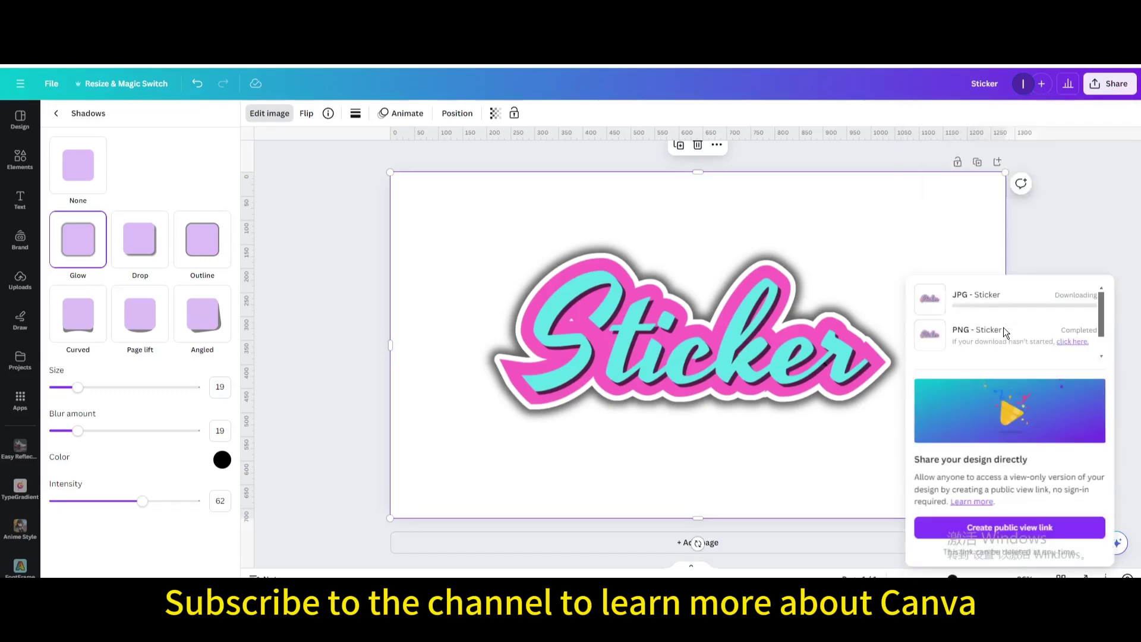